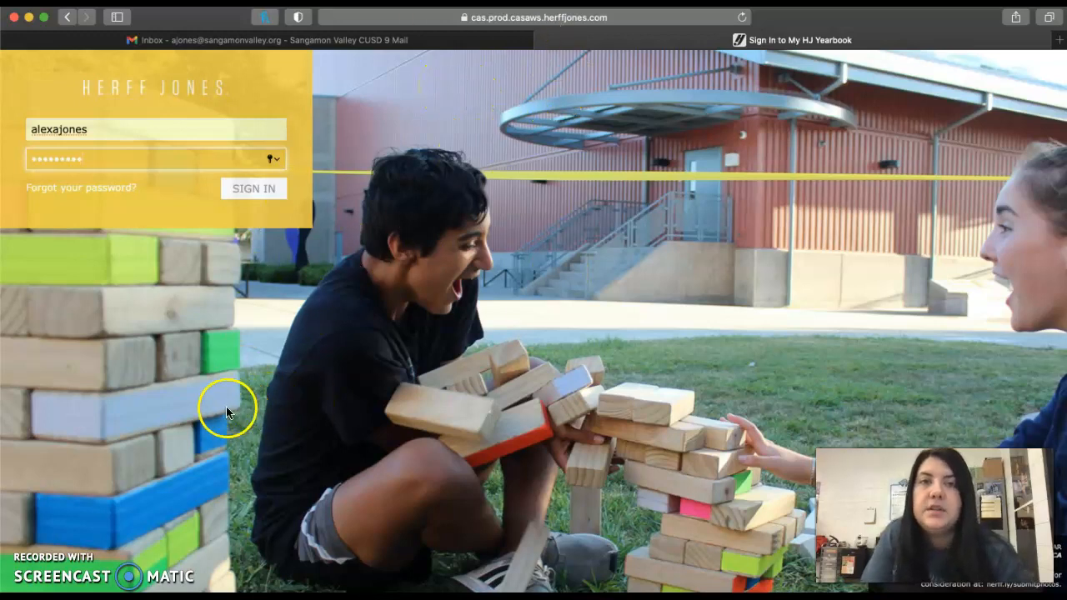
# Sign in to My HJ Yearbook with the filled-in credentials and select the 2021 MAINBOOK order
pyautogui.click(270, 201)
pyautogui.click(599, 114)
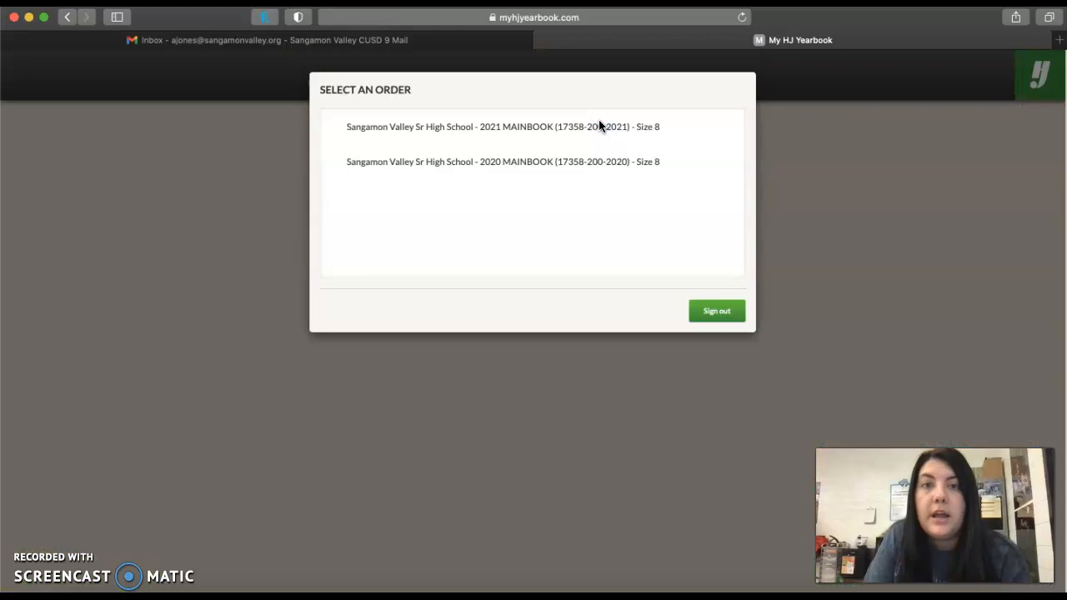
pyautogui.click(514, 136)
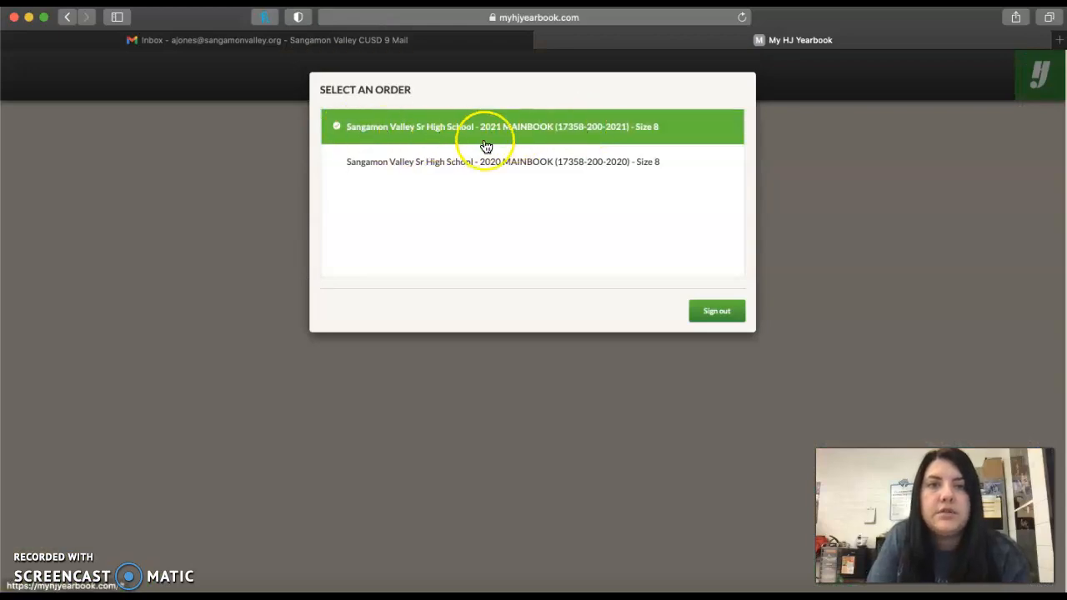
pyautogui.click(487, 135)
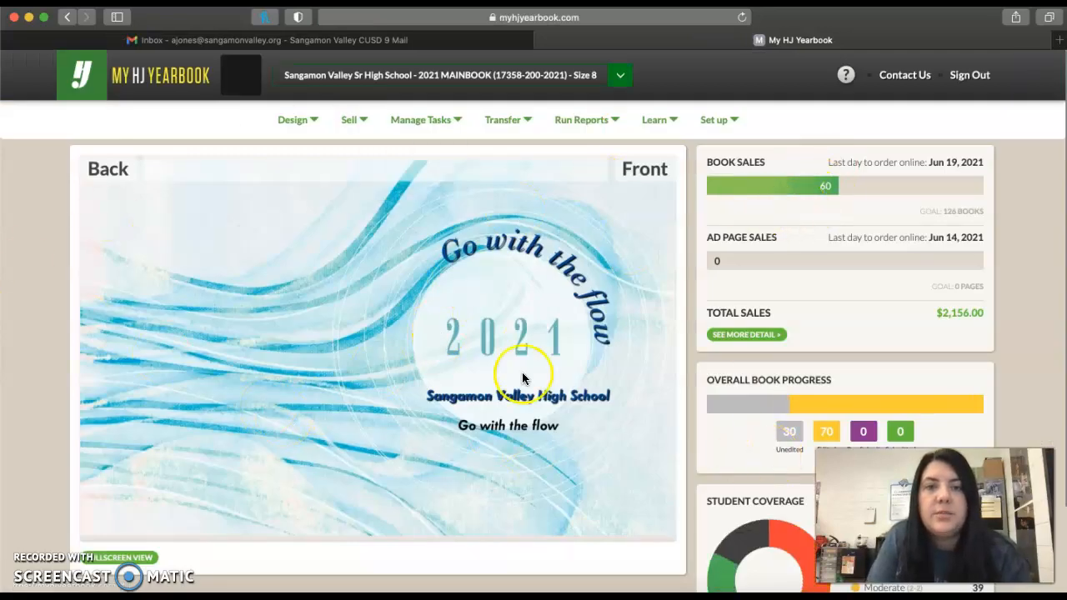
# Page through the book preview from the cover to pages 12 and 13
pyautogui.click(662, 348)
pyautogui.click(663, 348)
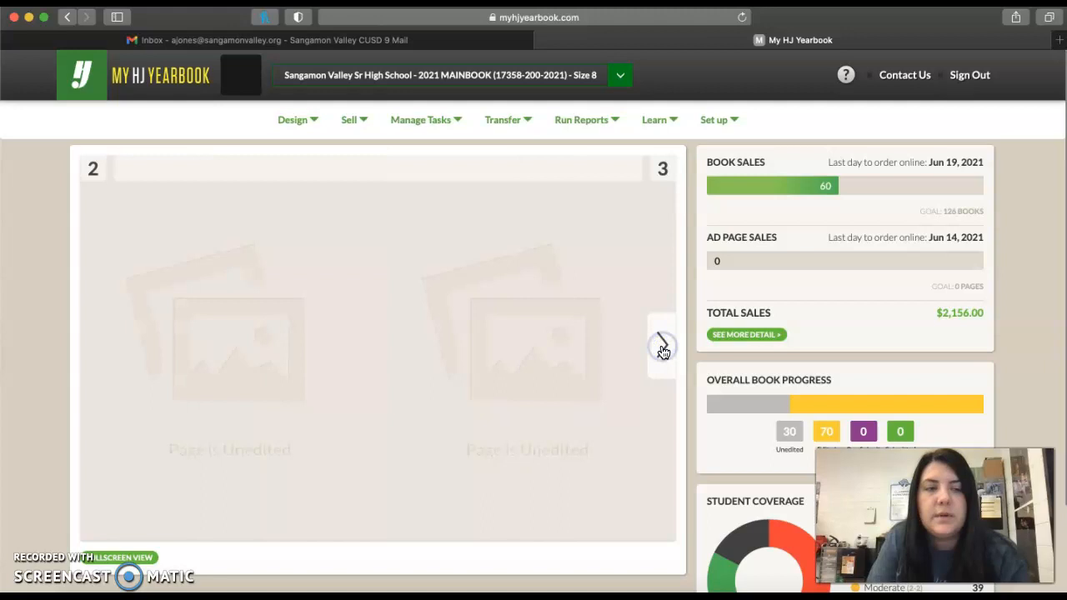
pyautogui.click(663, 348)
pyautogui.click(663, 348)
pyautogui.click(663, 348)
pyautogui.click(663, 349)
pyautogui.click(662, 350)
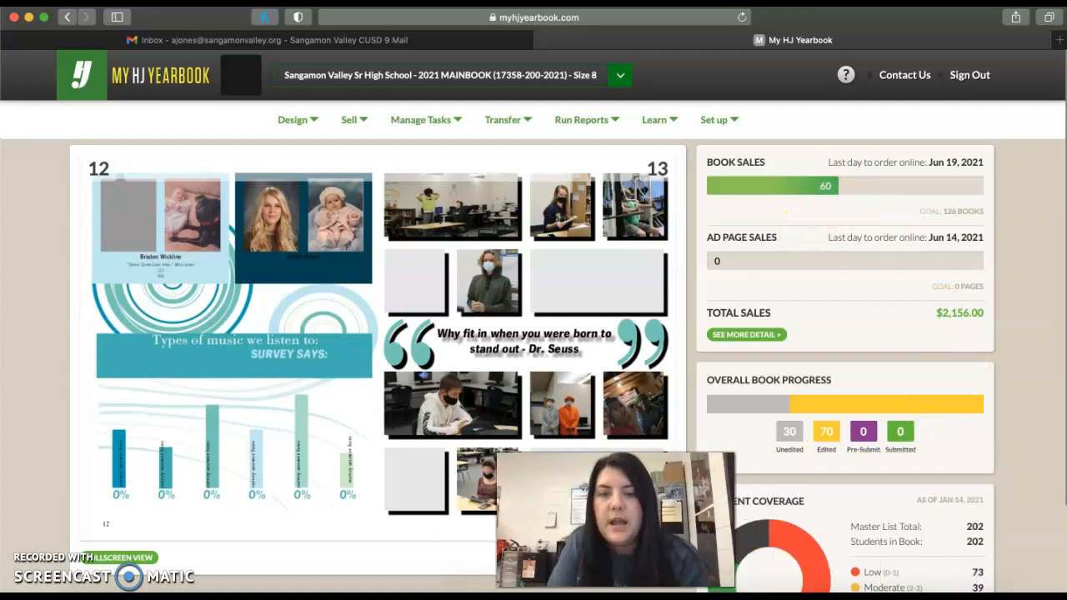
# Examine the student coverage figures on the yearbook dashboard, including the master list total and the coverage levels
pyautogui.scroll(-2, 863, 469)
pyautogui.scroll(-1, 863, 469)
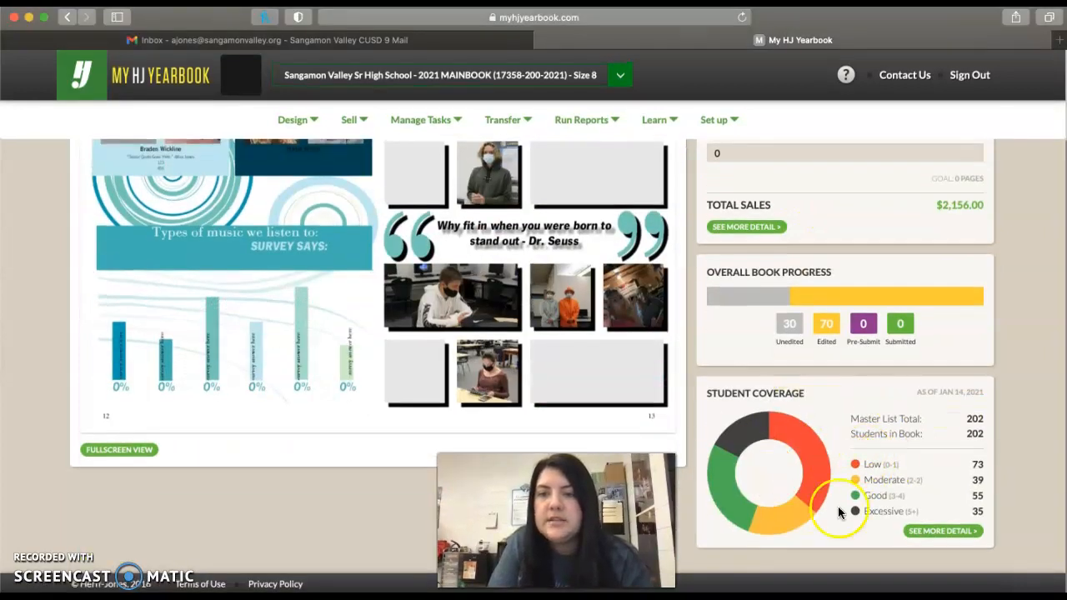
pyautogui.click(984, 419)
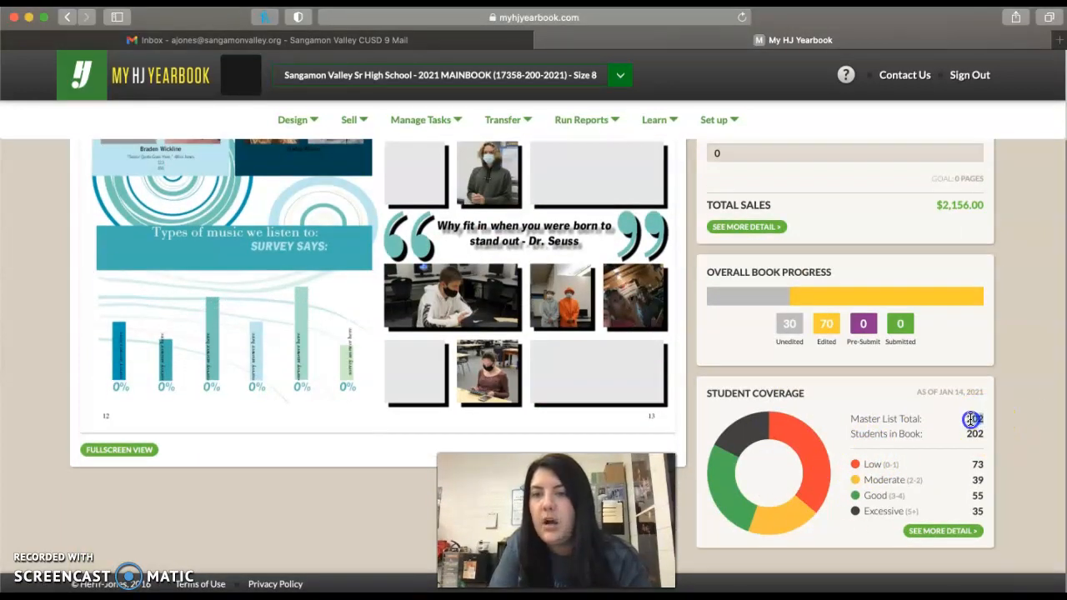
pyautogui.click(971, 485)
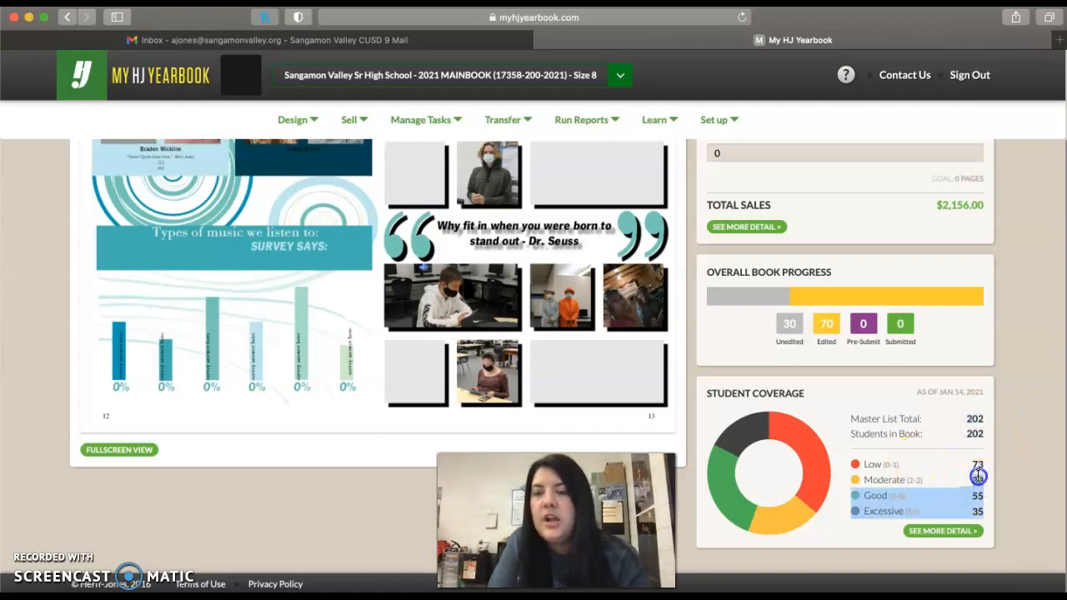
pyautogui.moveTo(937, 480); pyautogui.dragTo(983, 506)
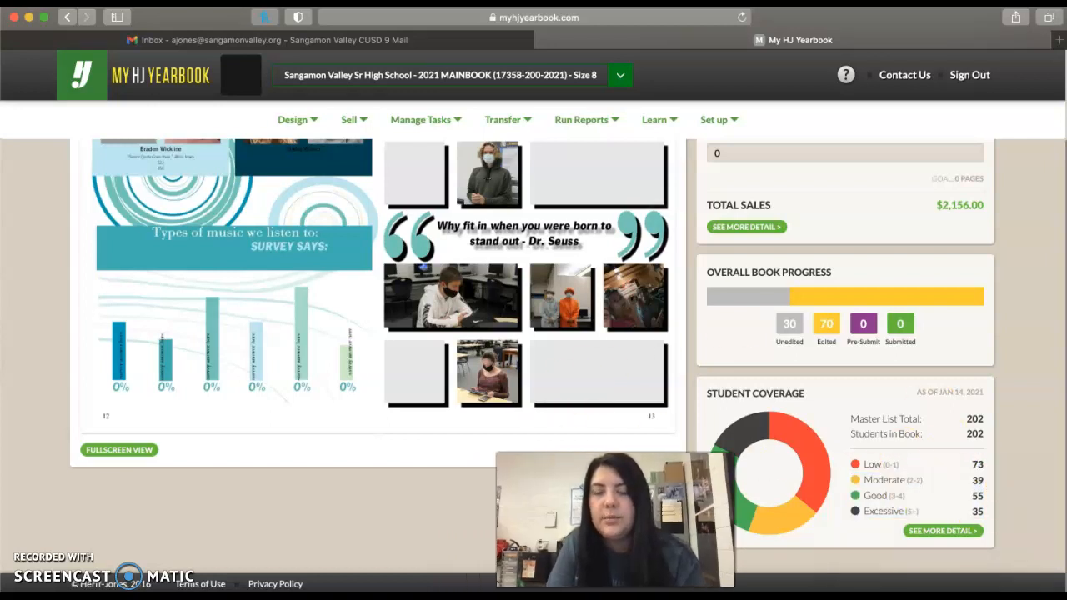
pyautogui.scroll(2, 344, 354)
pyautogui.scroll(2, 344, 354)
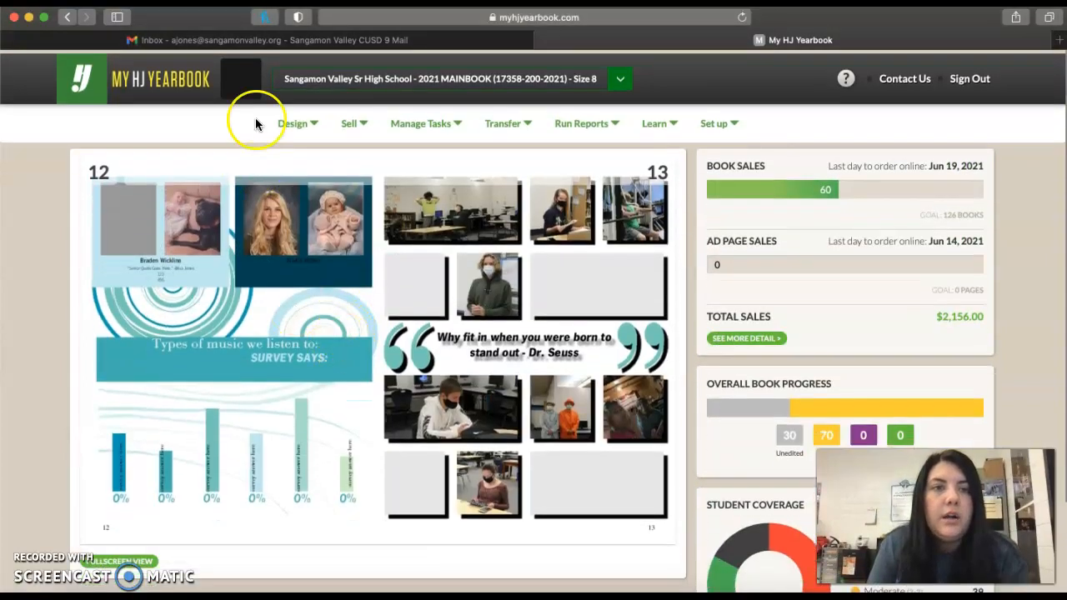
# Launch Citrix from the yearbook site's design options to reach the Microsoft sign-in page
pyautogui.click(294, 119)
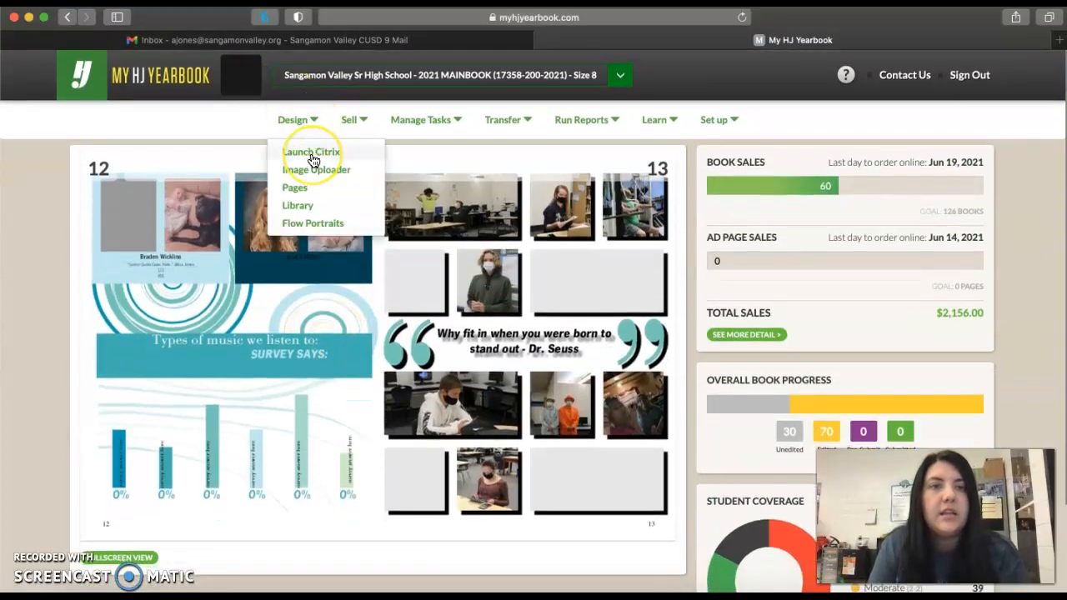
pyautogui.click(311, 152)
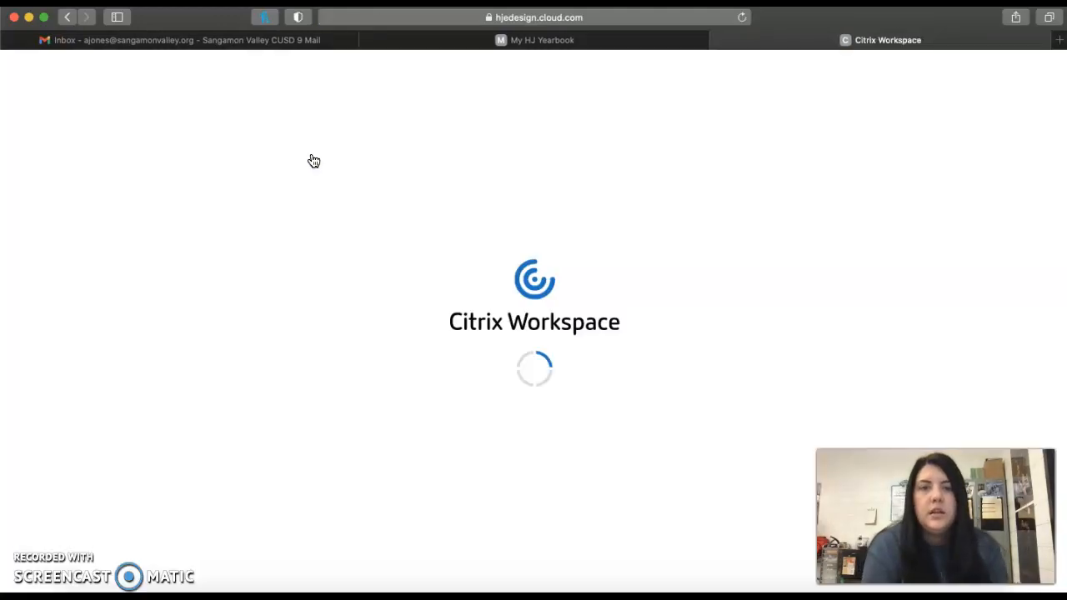
pyautogui.click(512, 246)
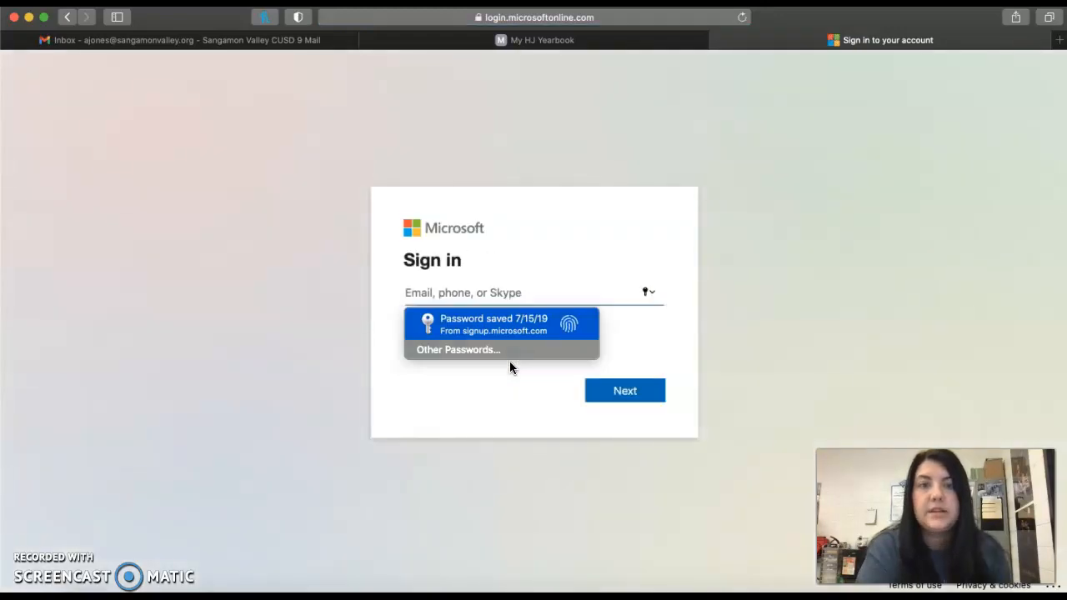
# Enter the account e-mail address on the Microsoft sign-in page and continue to the password page
pyautogui.click(457, 294)
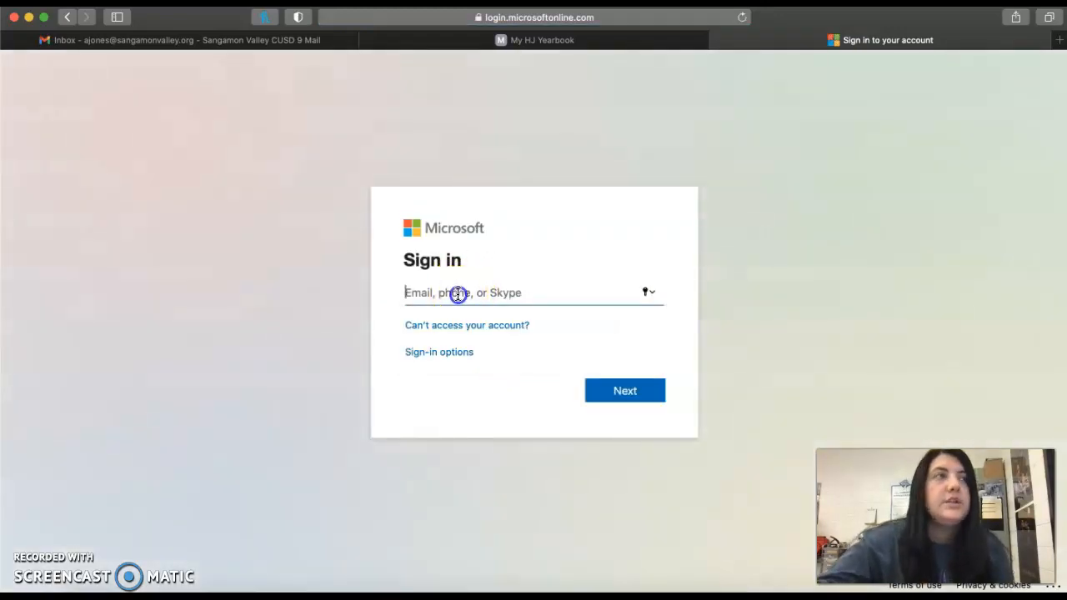
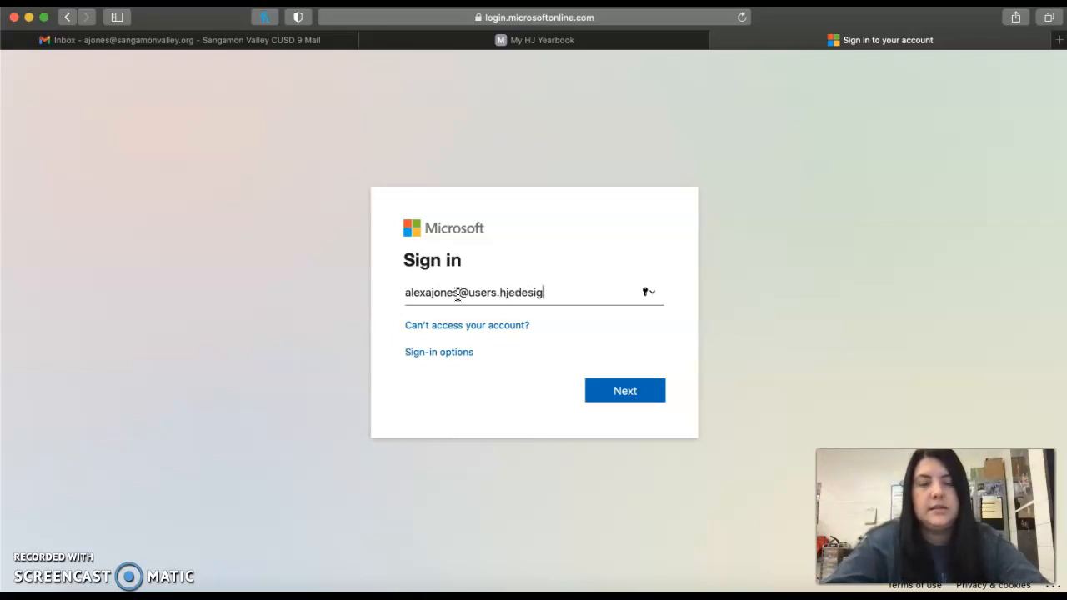
pyautogui.click(624, 397)
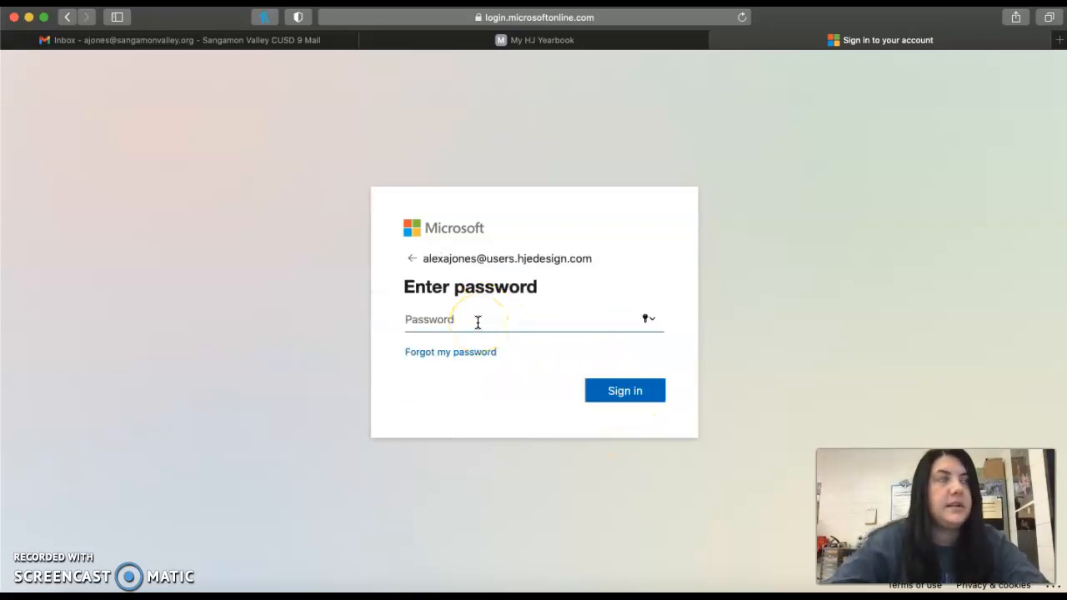
# Enter the account password, sign in to the Citrix workspace and save the password in iCloud Keychain
pyautogui.write('•')
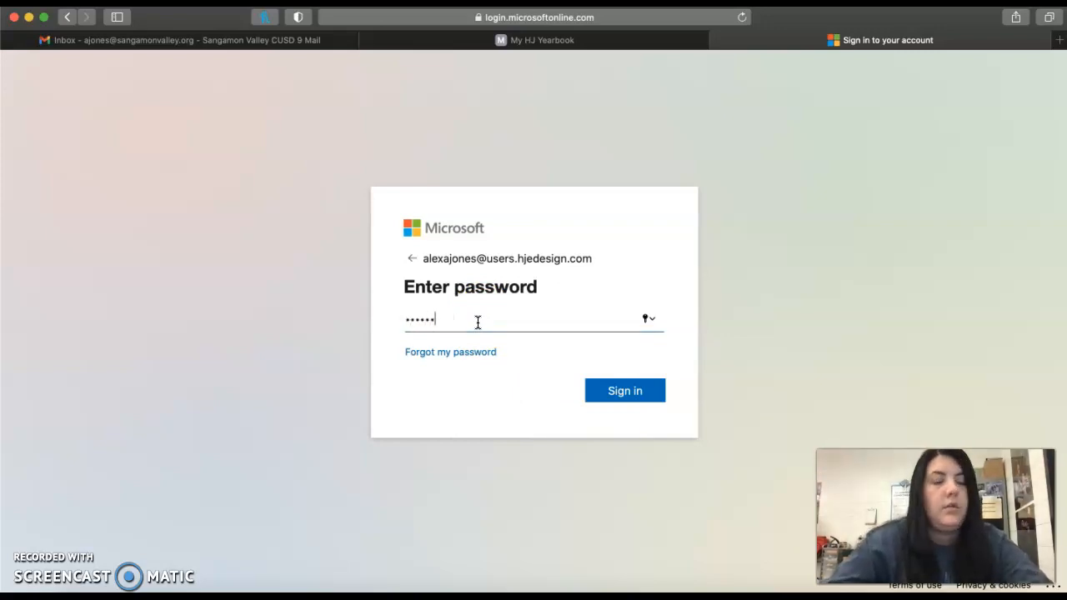
pyautogui.write('•••••••••')
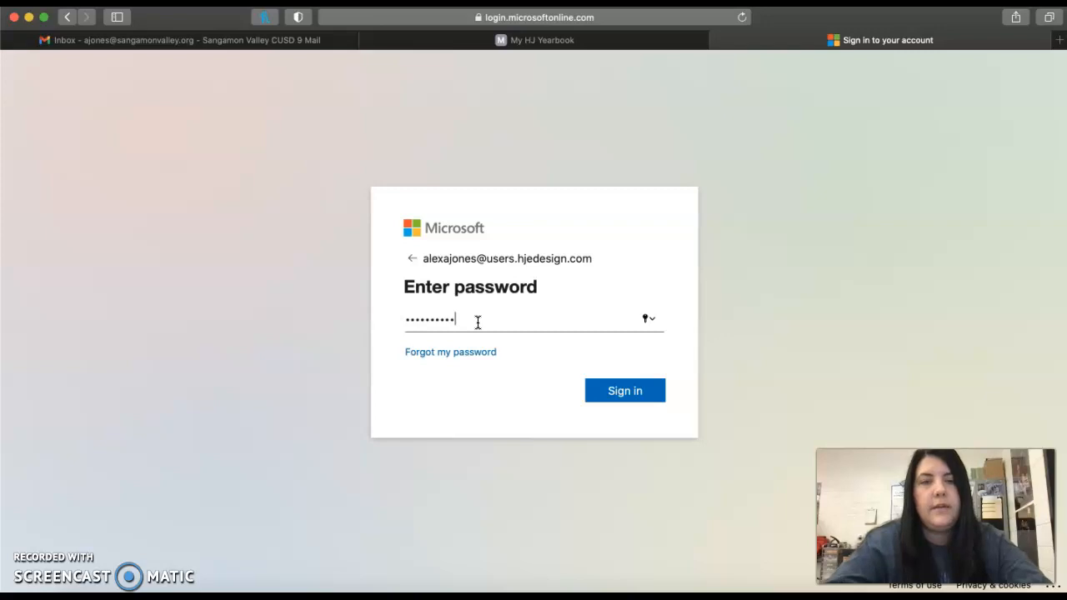
pyautogui.write('•')
pyautogui.click(600, 398)
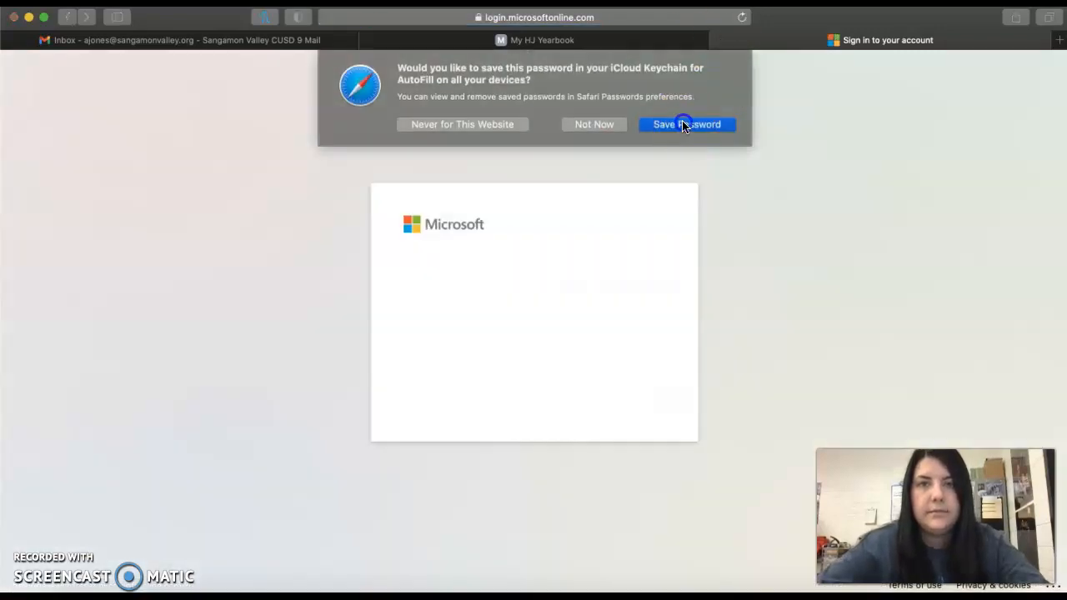
pyautogui.click(683, 125)
pyautogui.click(647, 383)
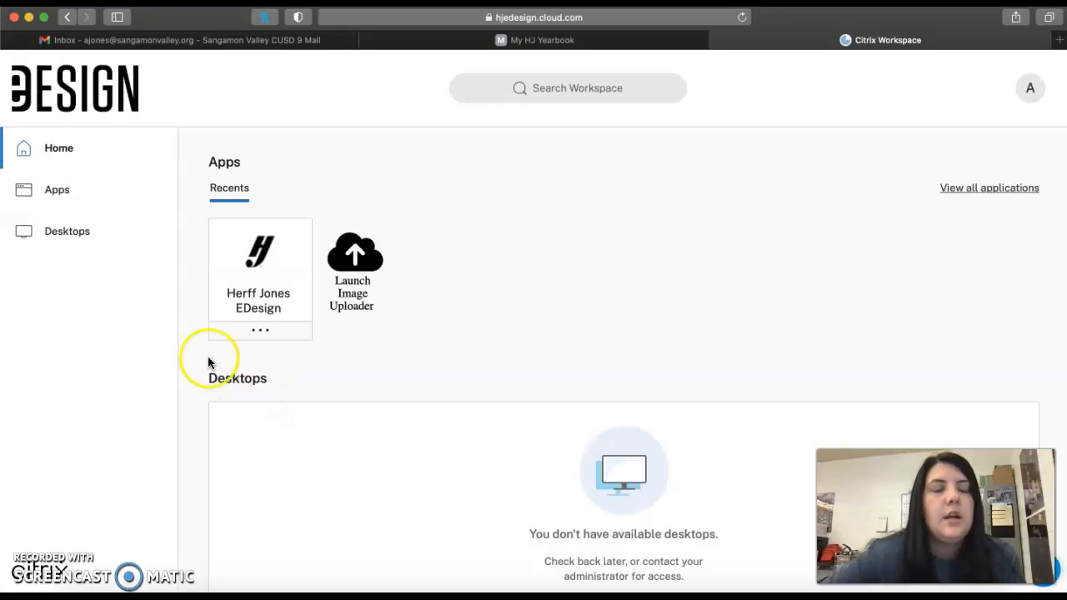
# Launch Herff Jones EDesign from the full app list and sign in with the account username and password
pyautogui.click(64, 192)
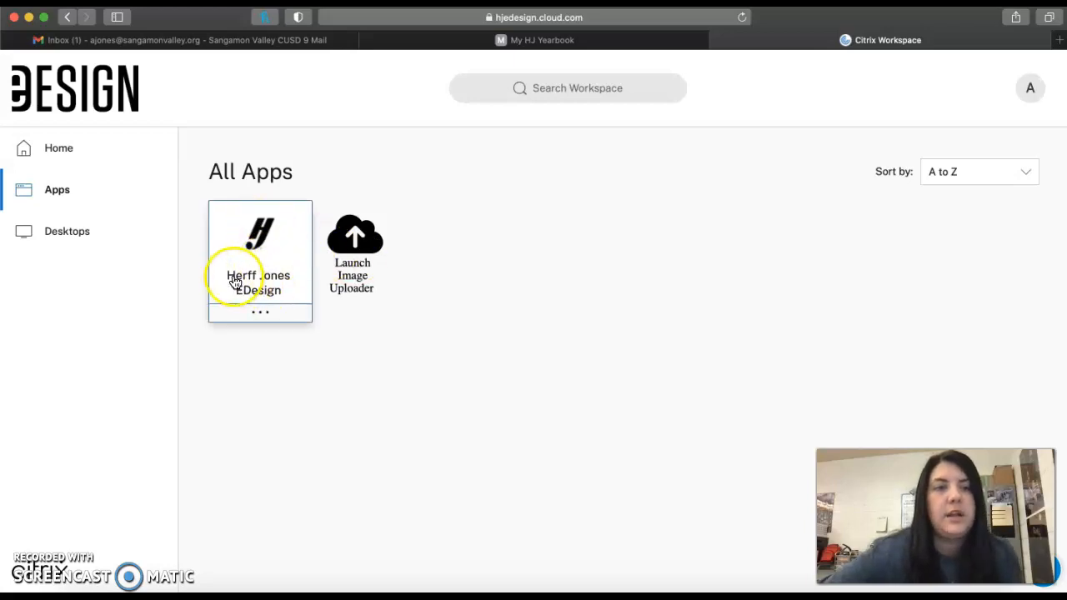
pyautogui.click(279, 279)
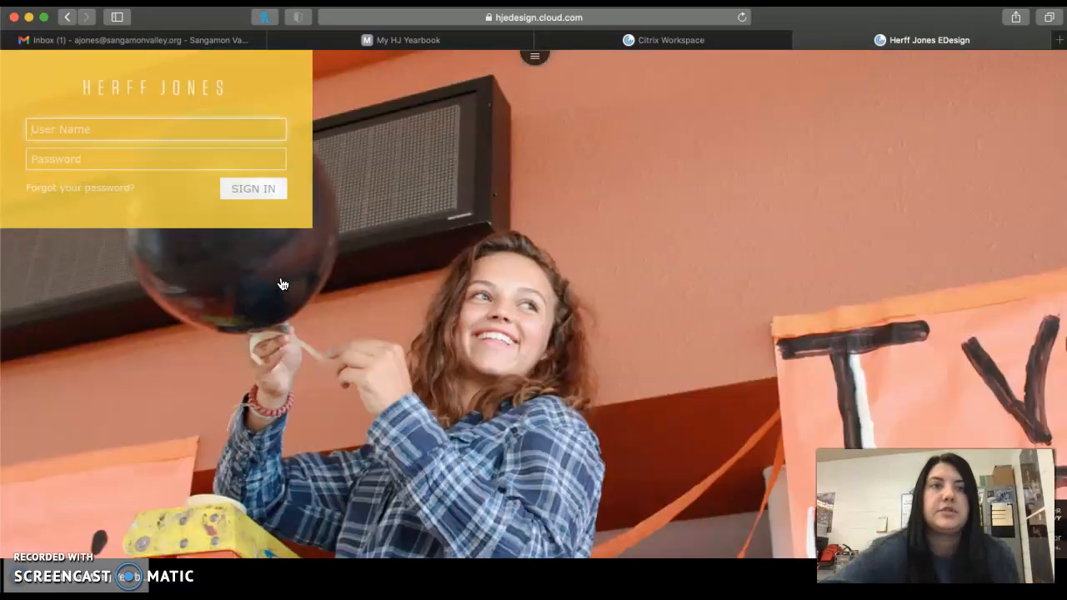
pyautogui.click(88, 128)
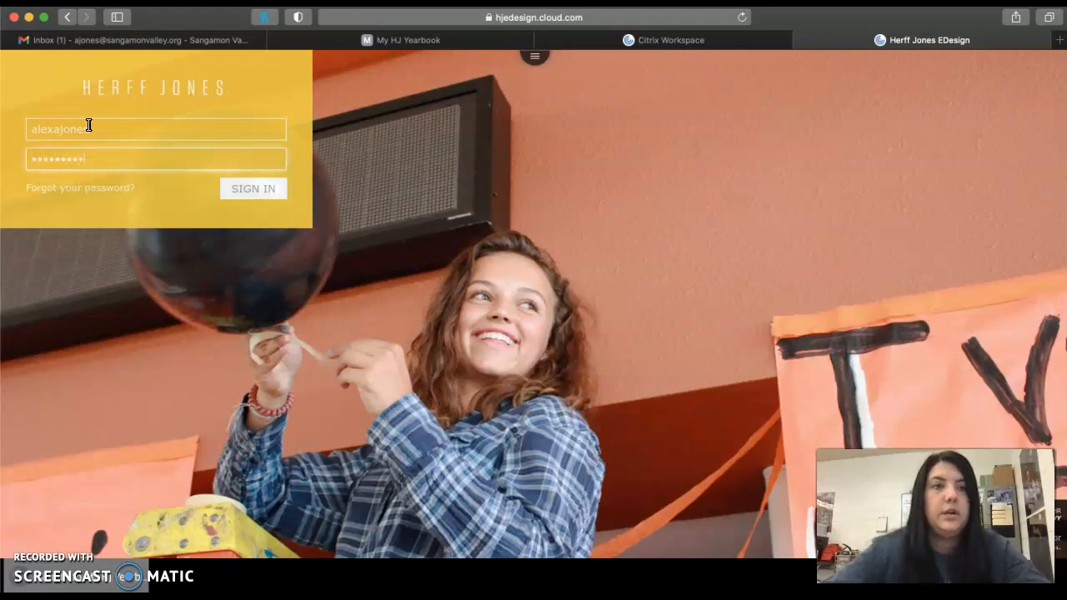
pyautogui.press('Return')
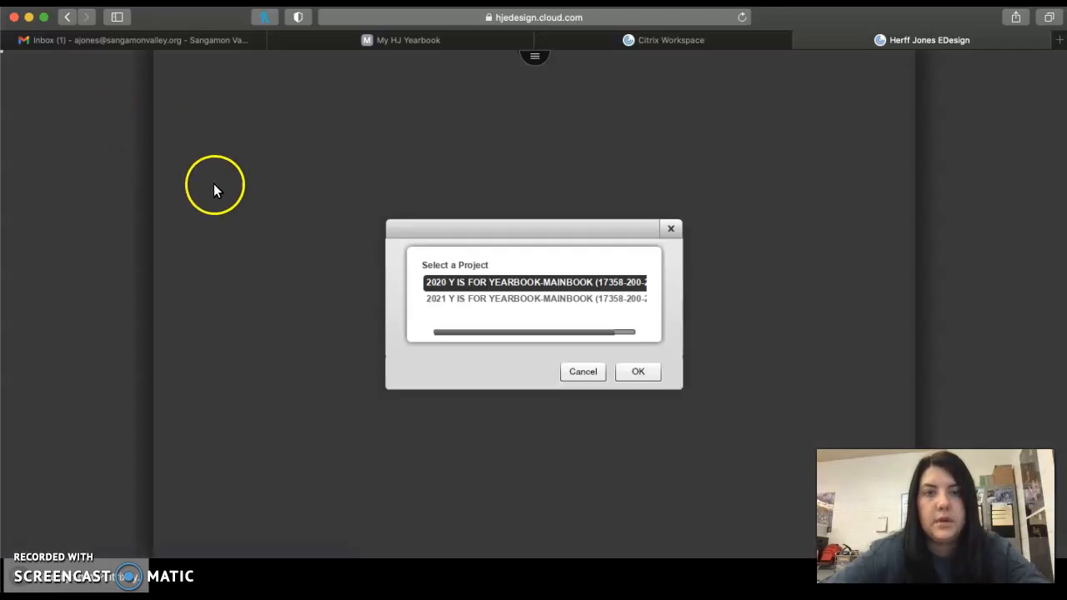
# Select the 2021 Y IS FOR YEARBOOK-MAINBOOK project and open its Book ladder
pyautogui.click(456, 301)
pyautogui.click(639, 373)
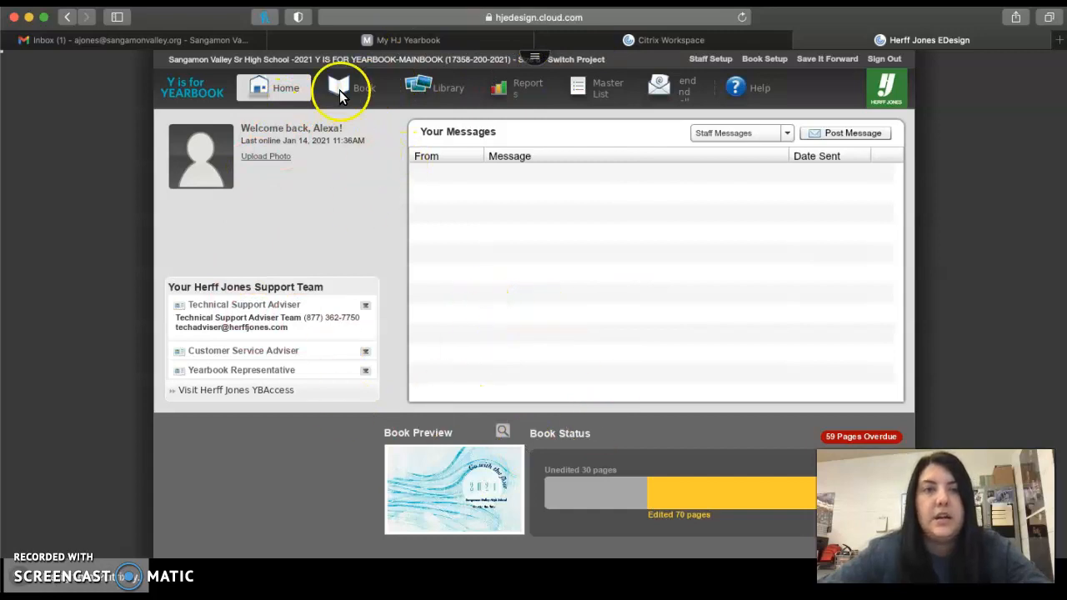
pyautogui.click(345, 91)
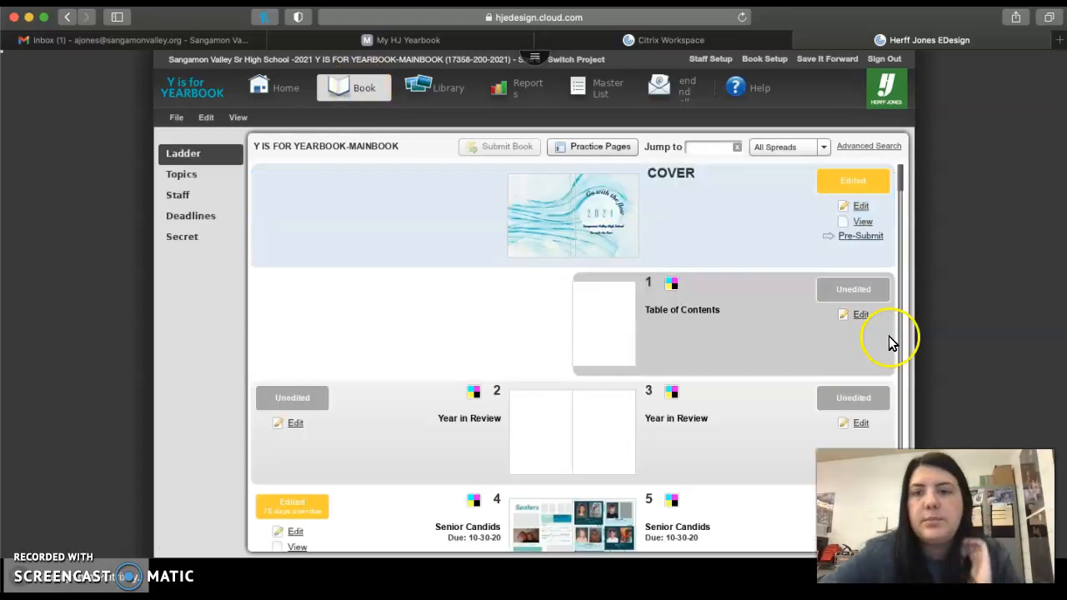
# Look through the book ladder from the cover to page 100, checking the page topics, statuses and view options
pyautogui.moveTo(899, 180); pyautogui.dragTo(898, 196)
pyautogui.click(239, 117)
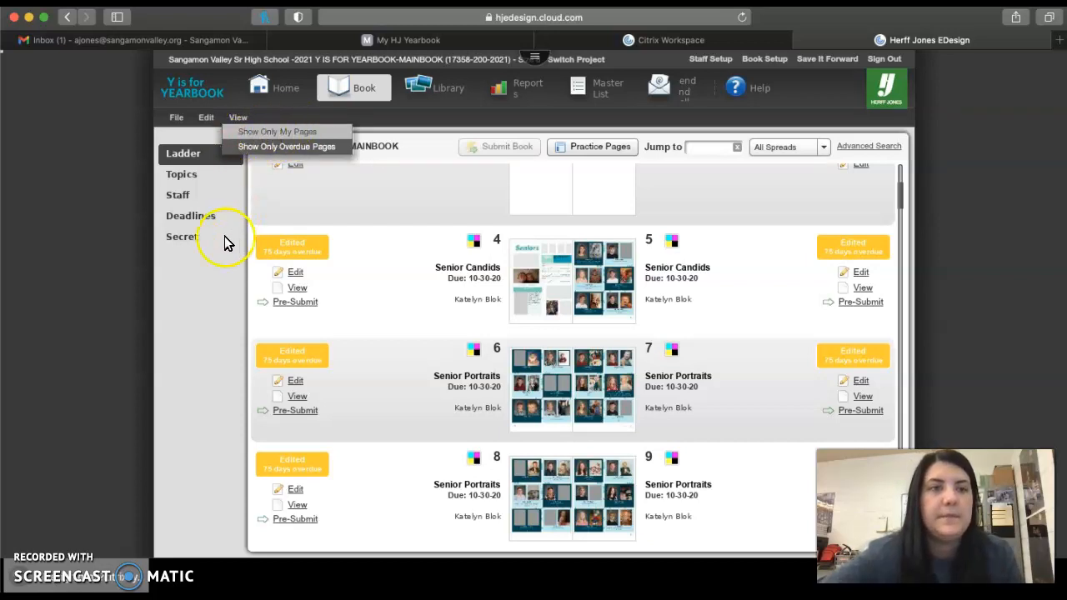
pyautogui.click(221, 321)
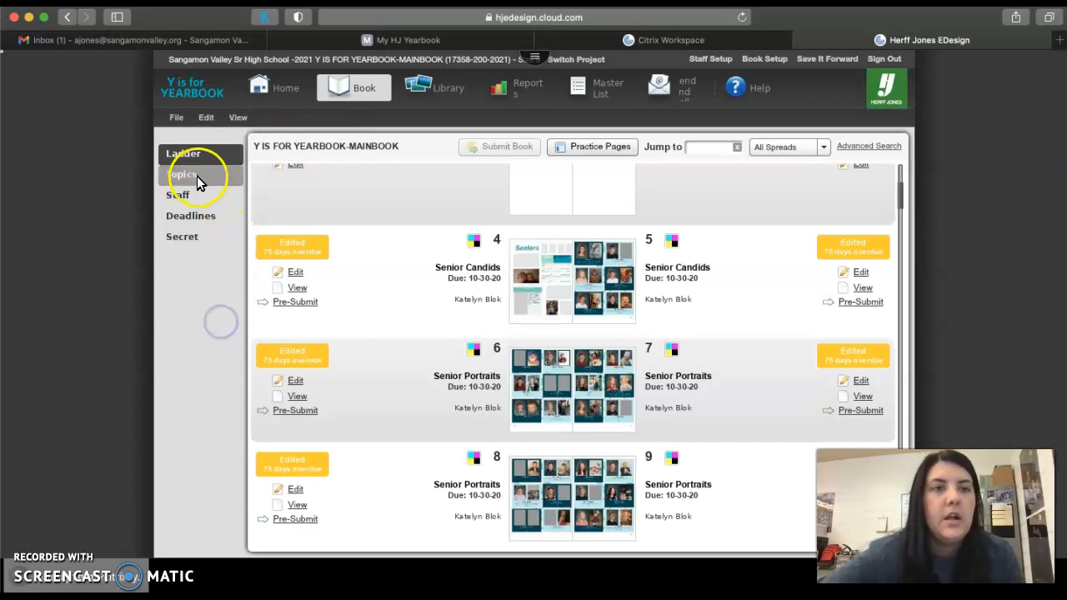
pyautogui.click(485, 245)
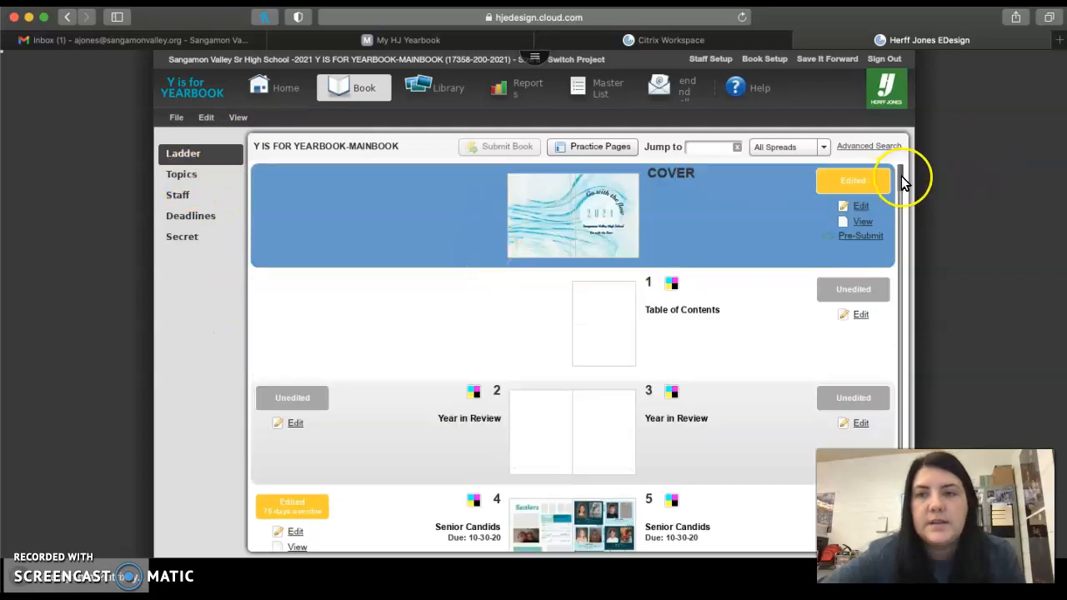
pyautogui.moveTo(901, 177); pyautogui.dragTo(901, 537)
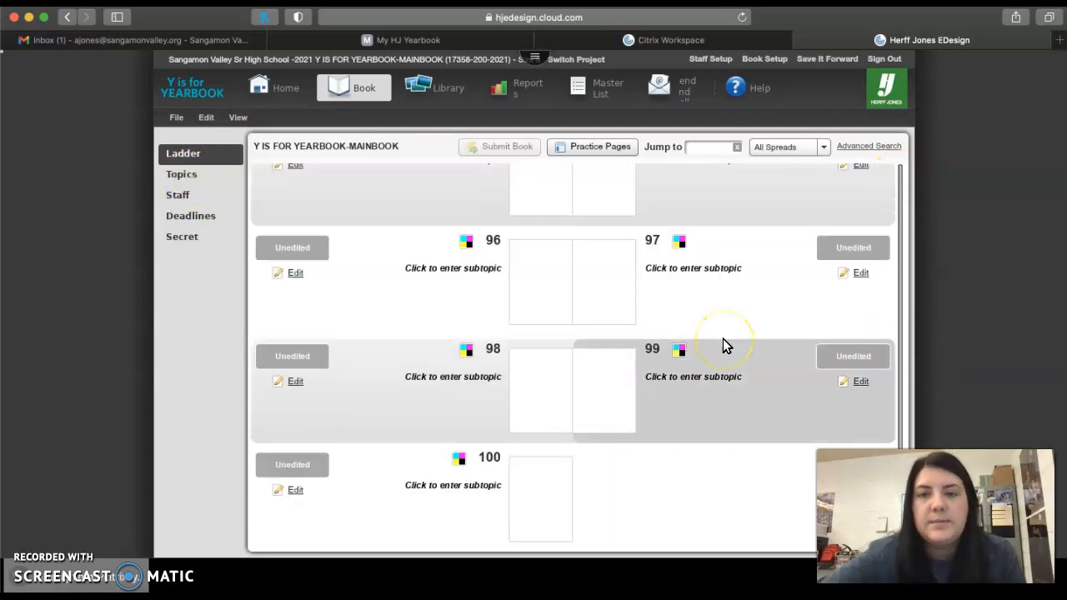
pyautogui.scroll(20, 722, 338)
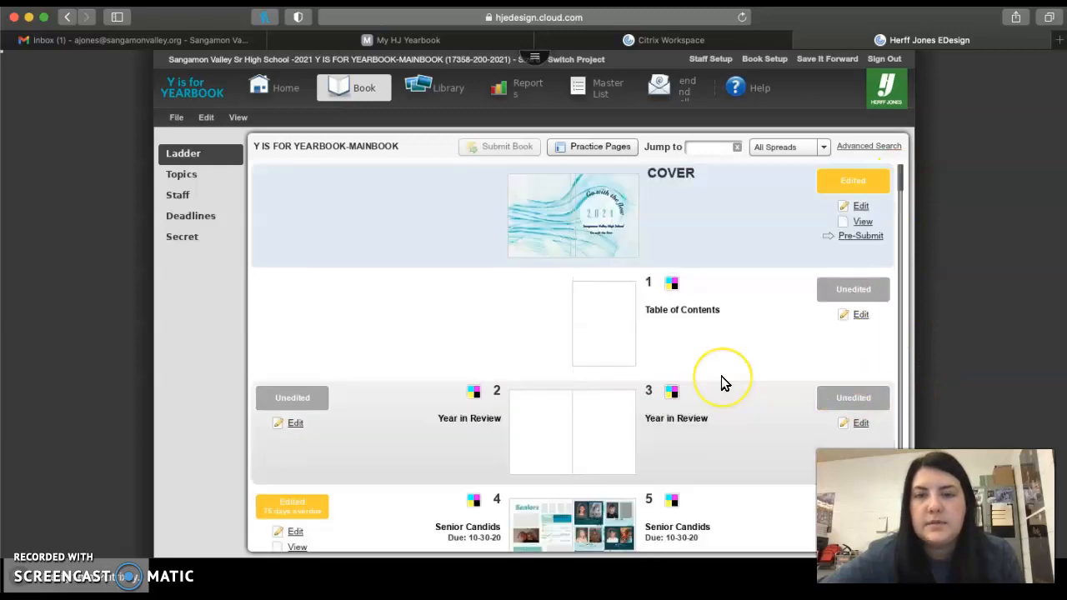
pyautogui.scroll(-20, 721, 376)
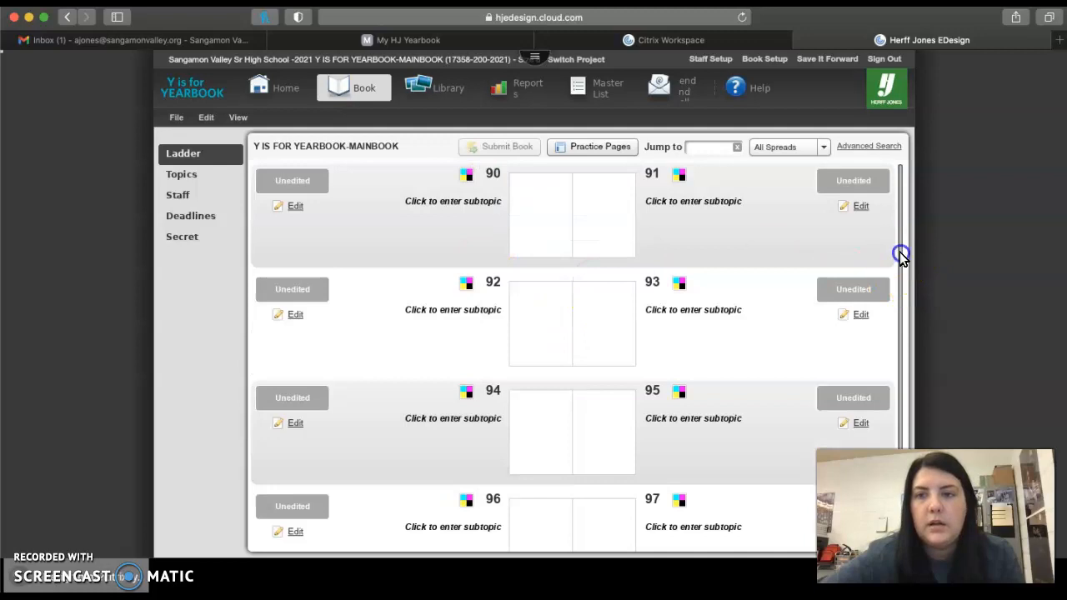
pyautogui.scroll(8, 901, 254)
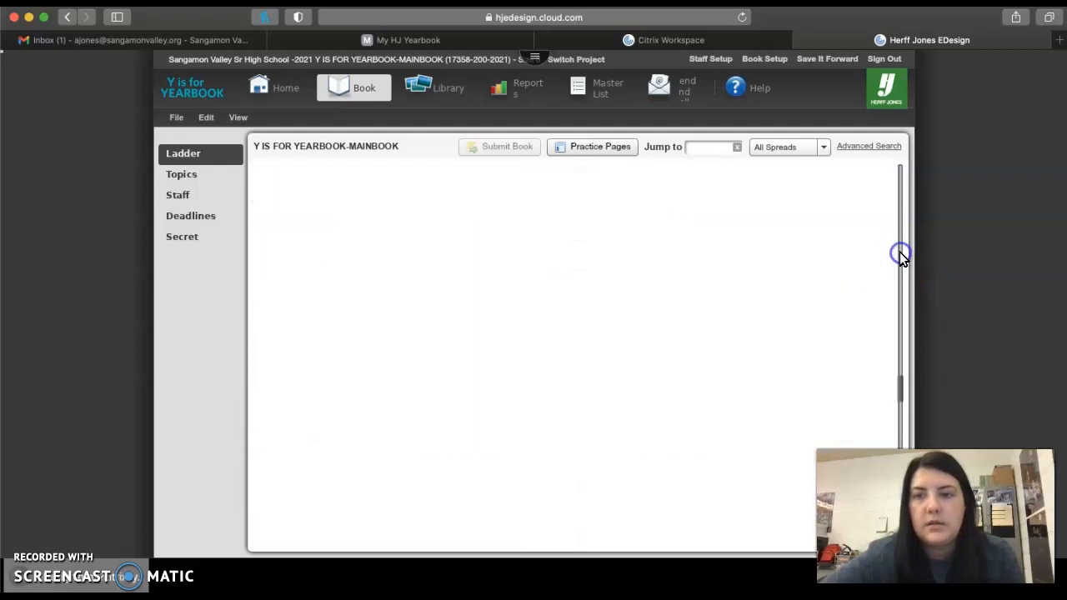
# Open the Junior Headshots spread on pages 22-23 from the ladder and enable editing of both pages
pyautogui.click(900, 254)
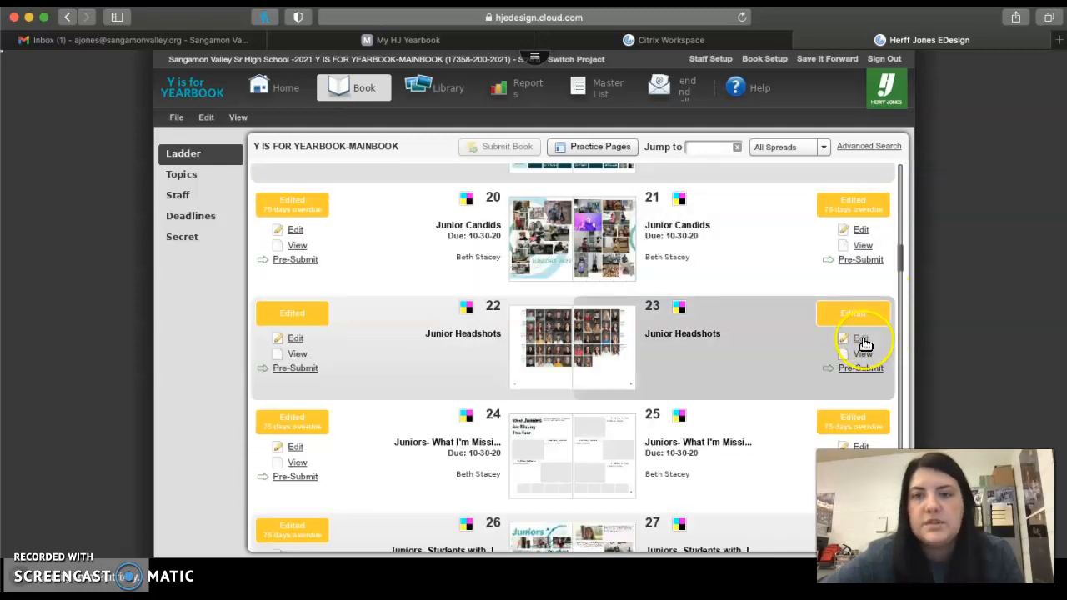
pyautogui.click(860, 338)
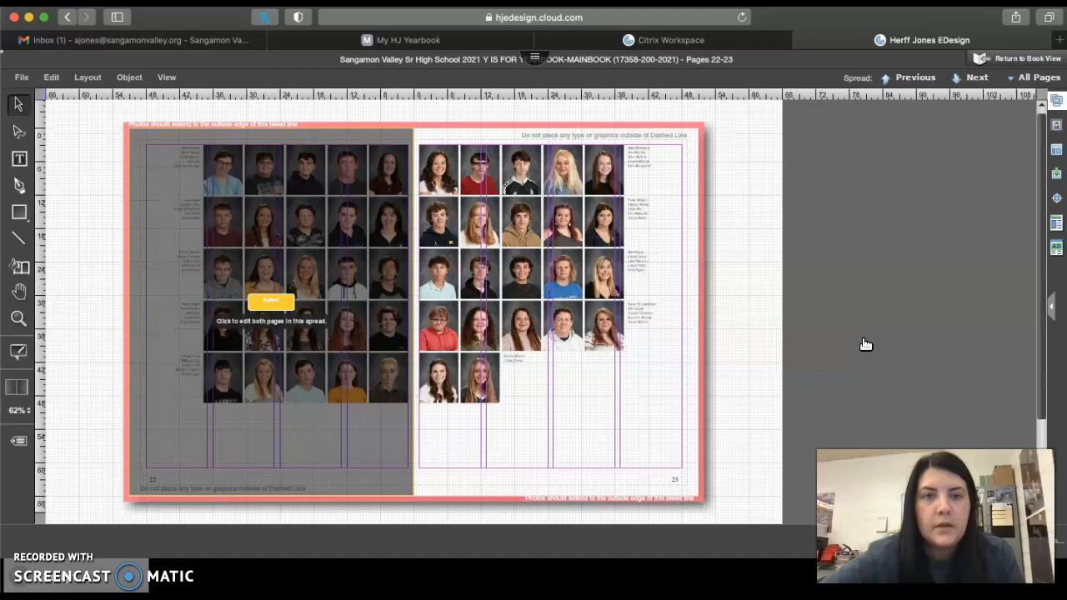
pyautogui.click(315, 341)
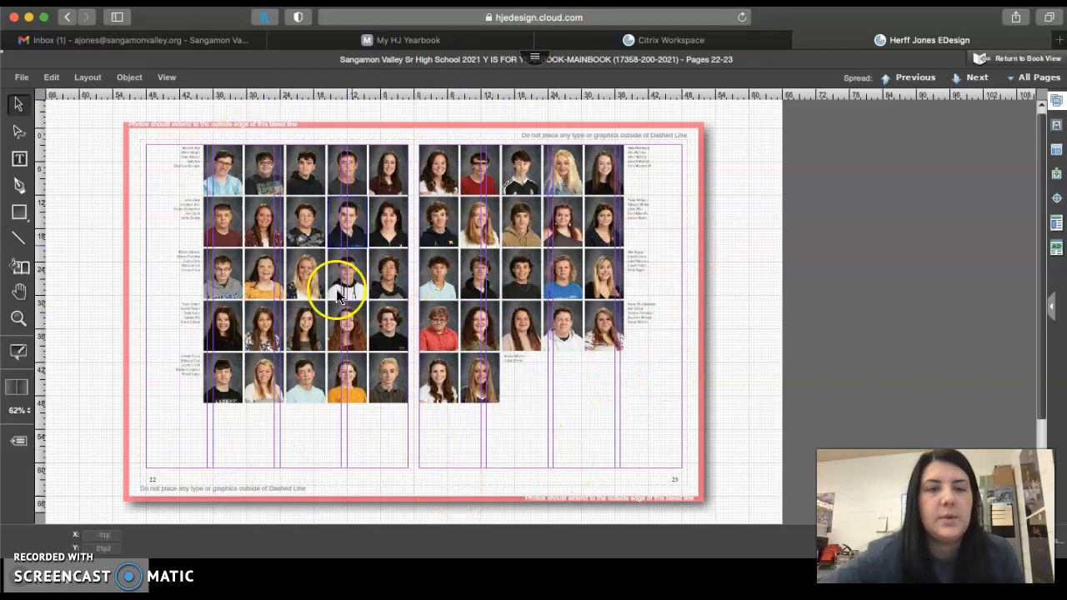
# Return to the book ladder, open the blank spread of pages 74-75 and enable editing of both pages
pyautogui.click(1006, 57)
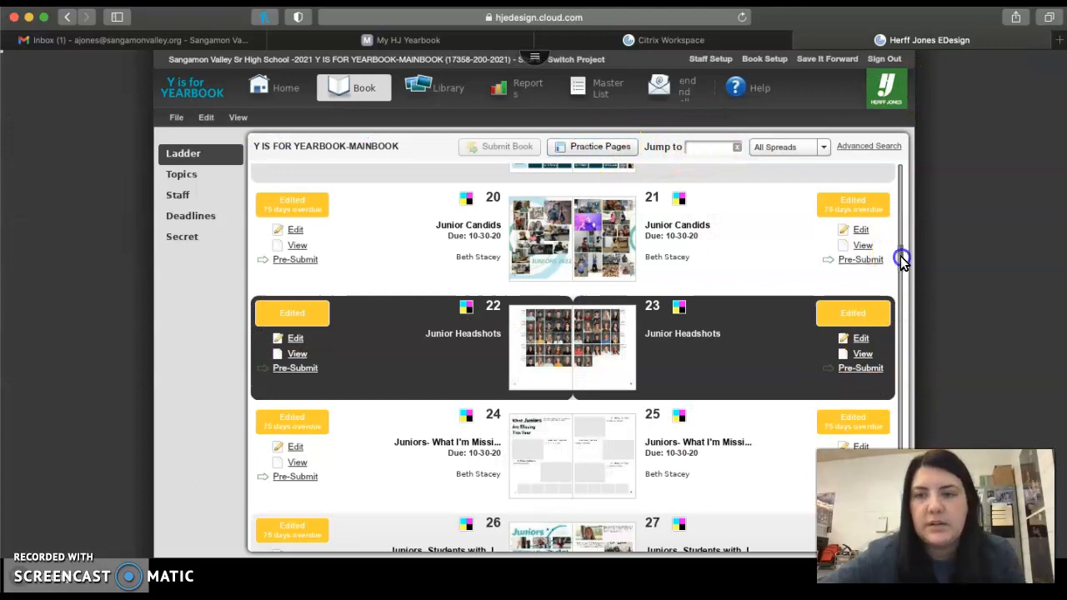
pyautogui.moveTo(900, 260); pyautogui.dragTo(900, 449)
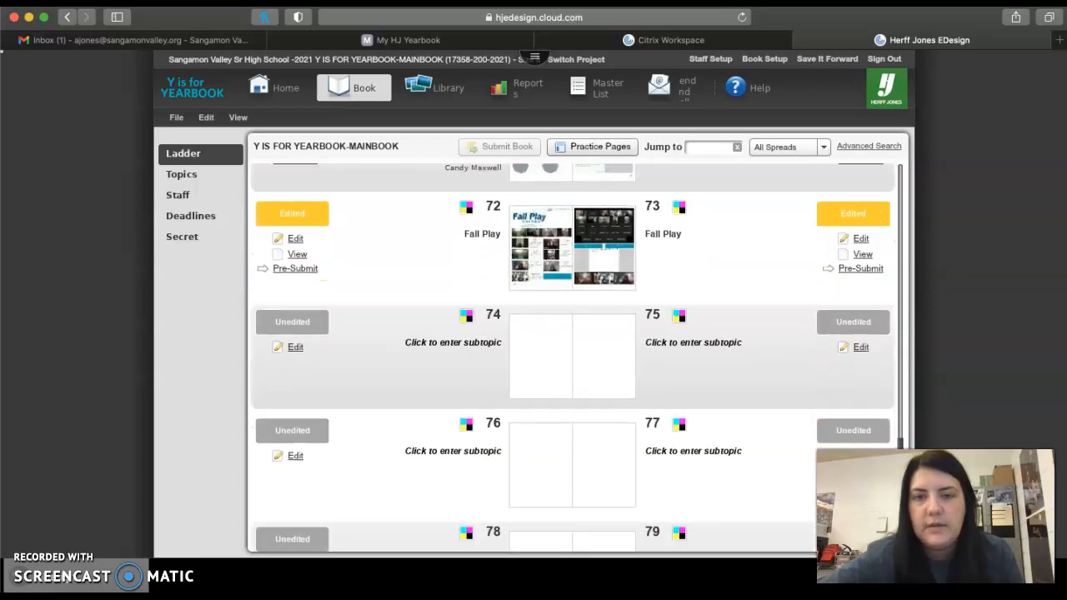
pyautogui.click(861, 349)
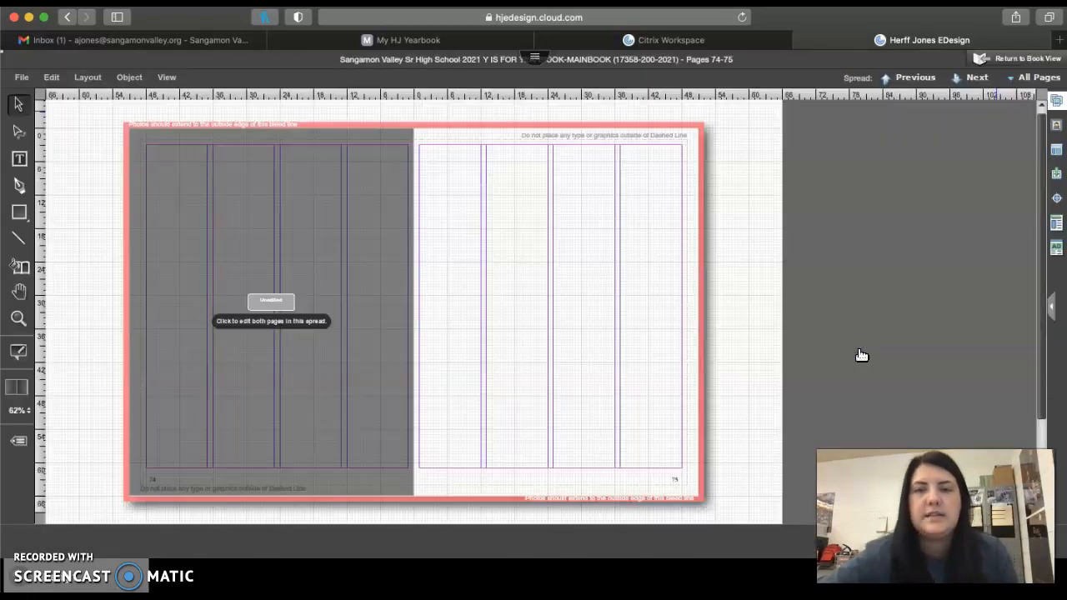
pyautogui.click(258, 322)
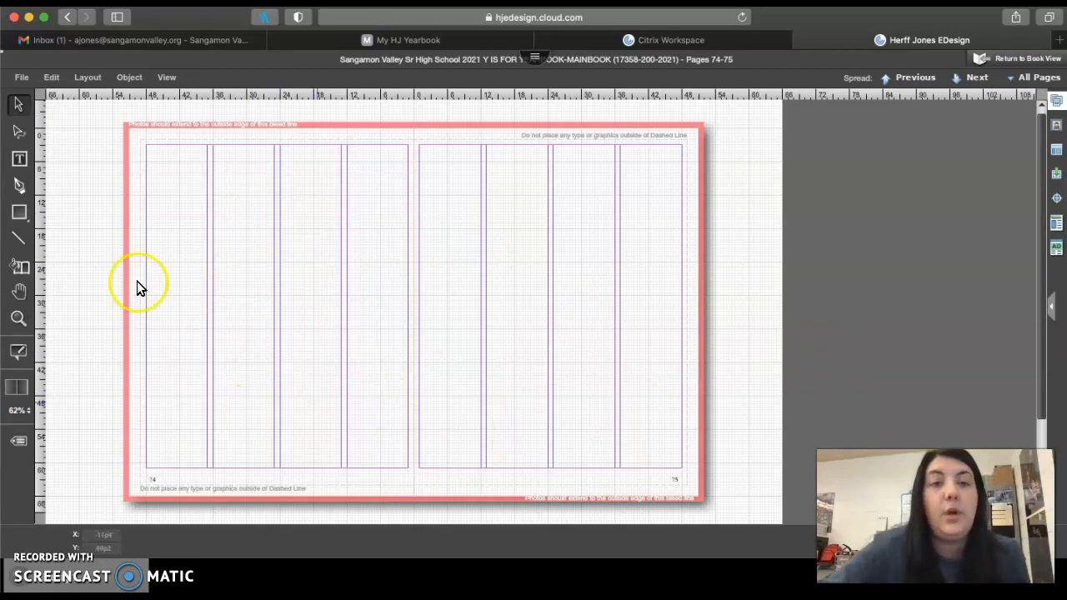
pyautogui.click(23, 78)
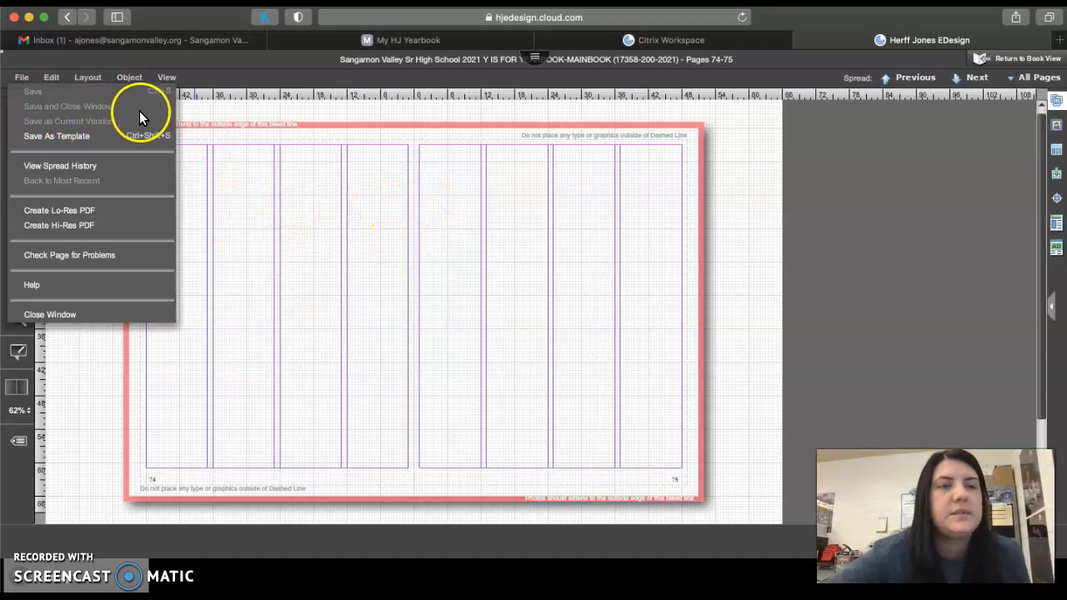
pyautogui.click(240, 313)
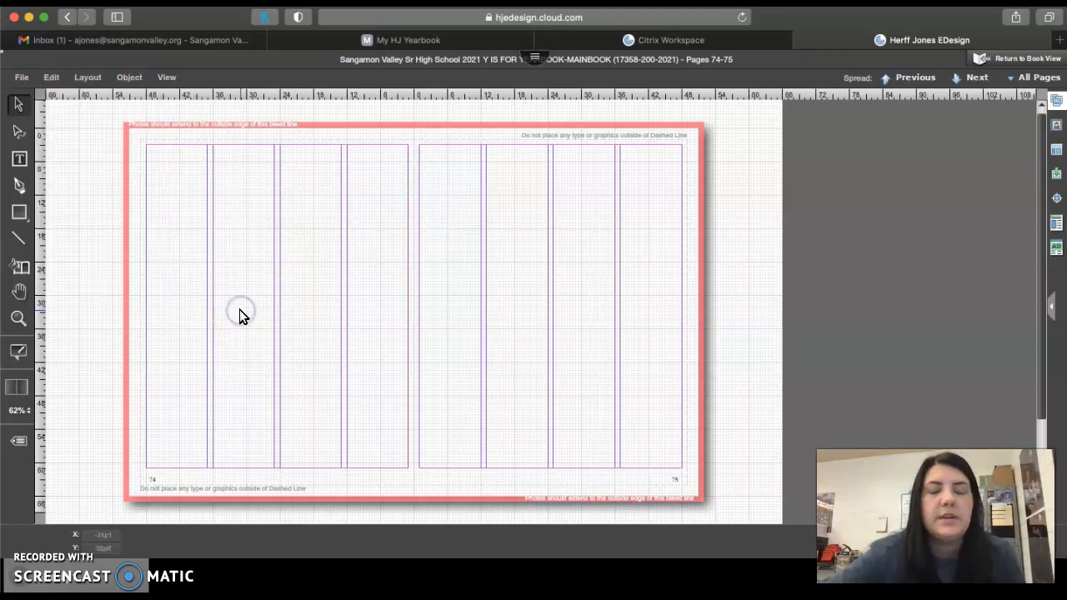
pyautogui.click(20, 81)
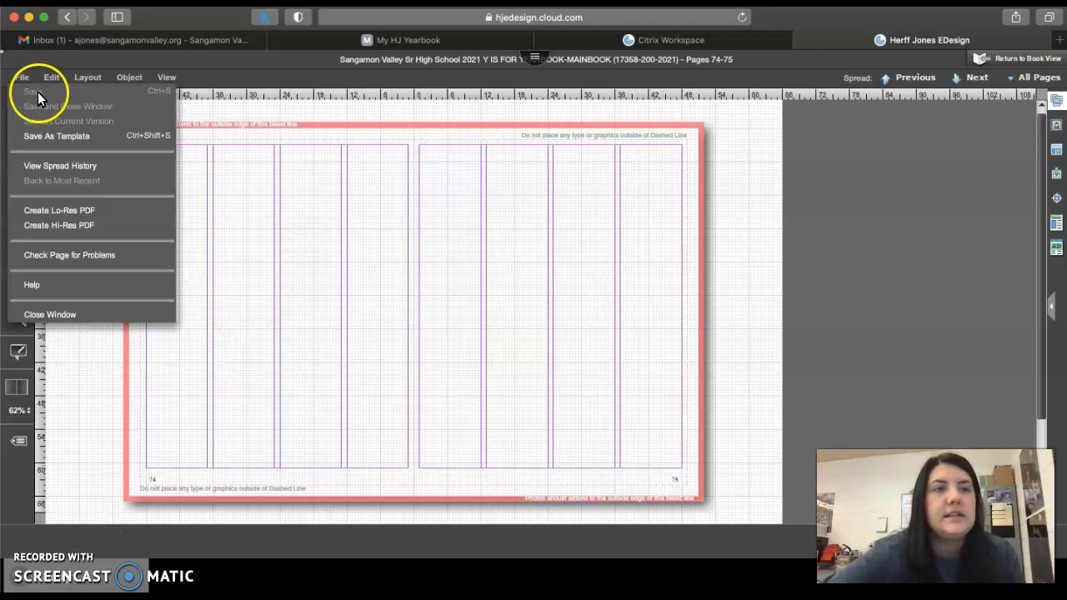
pyautogui.click(348, 167)
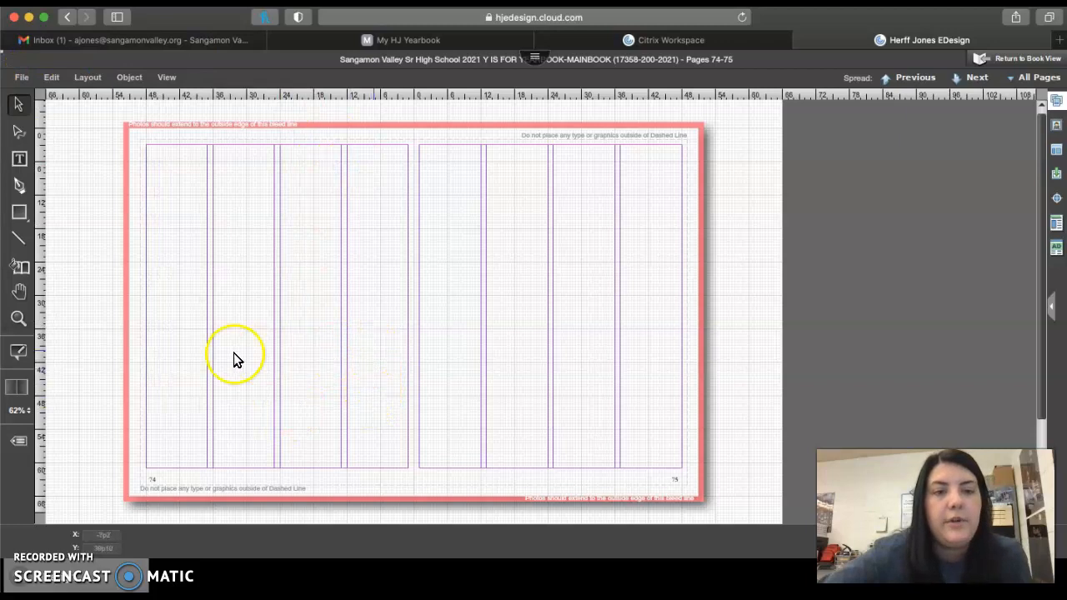
# Hide the column guides on the spread of pages 74-75
pyautogui.click(169, 78)
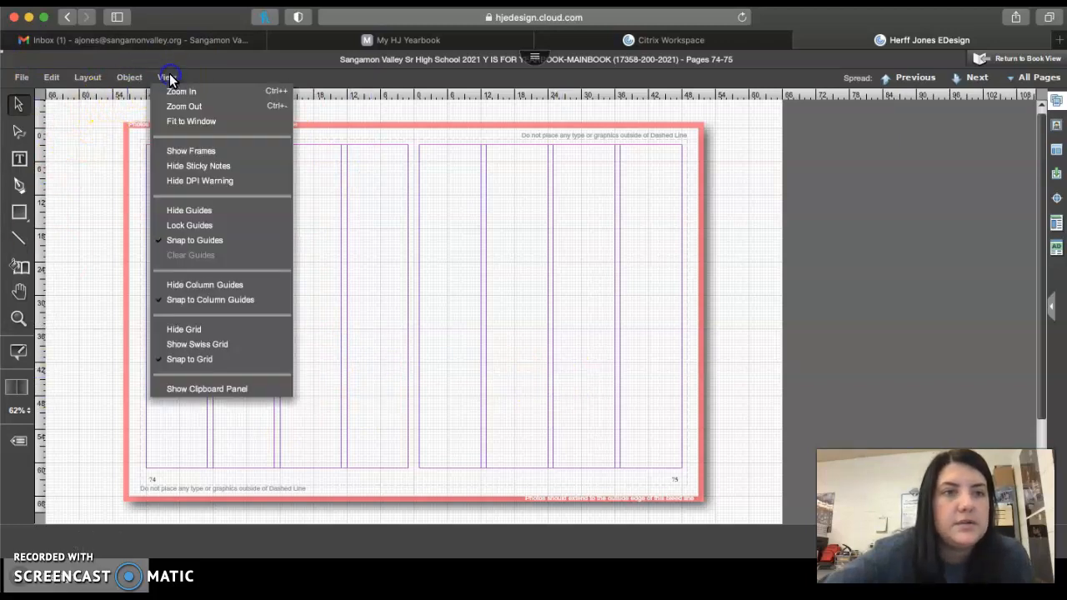
pyautogui.click(196, 285)
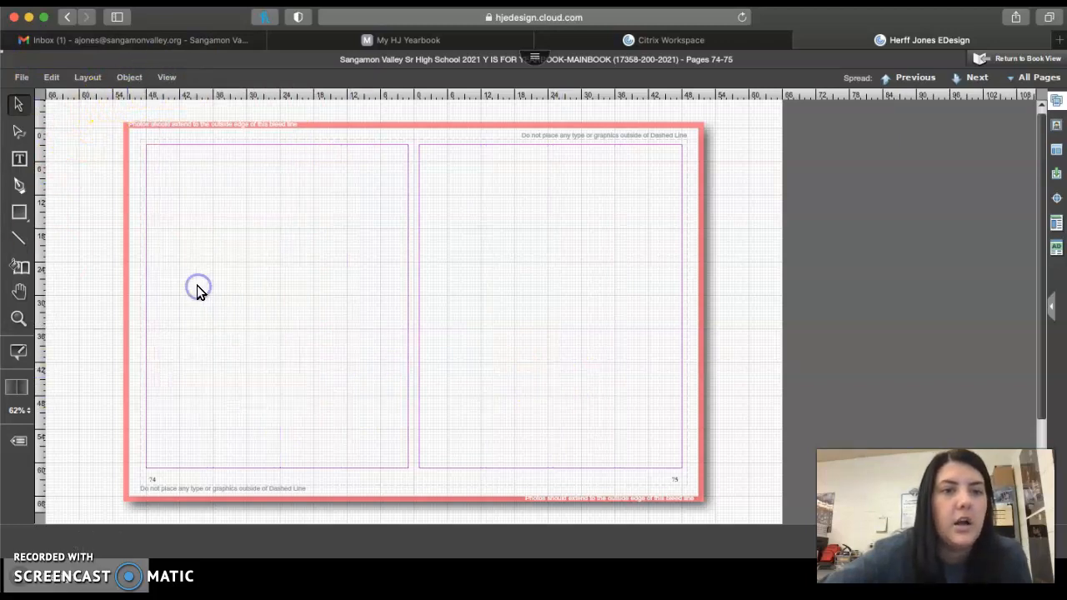
# Draw three rectangles on page 74: about 12p by 12p at the outer margin, 11p6 by 12p beside it, and 24p6 by 8p beneath both
pyautogui.click(18, 317)
pyautogui.moveTo(171, 201); pyautogui.dragTo(415, 394)
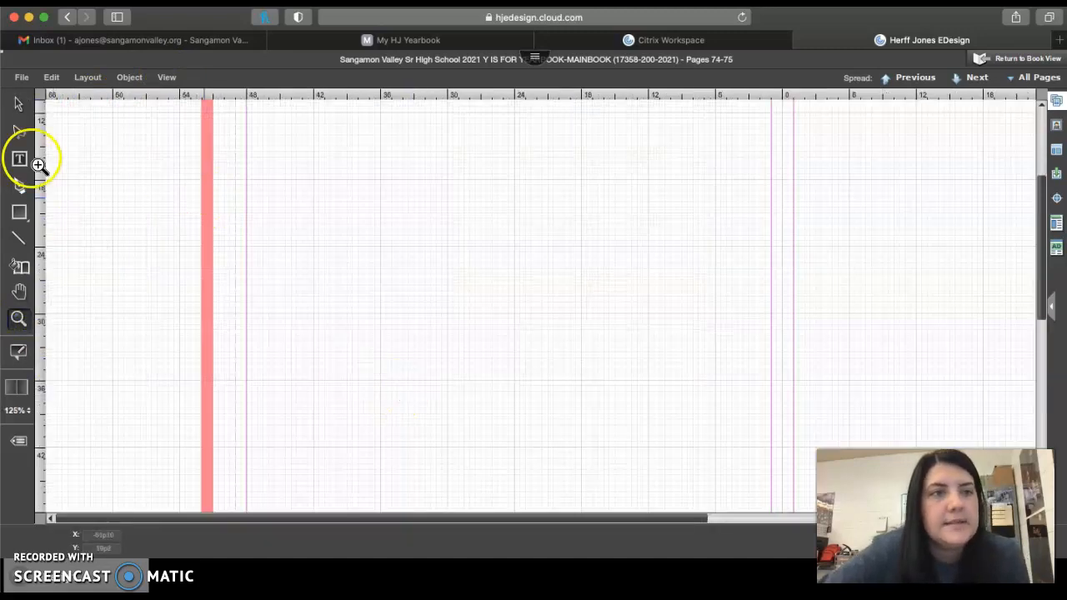
pyautogui.click(15, 106)
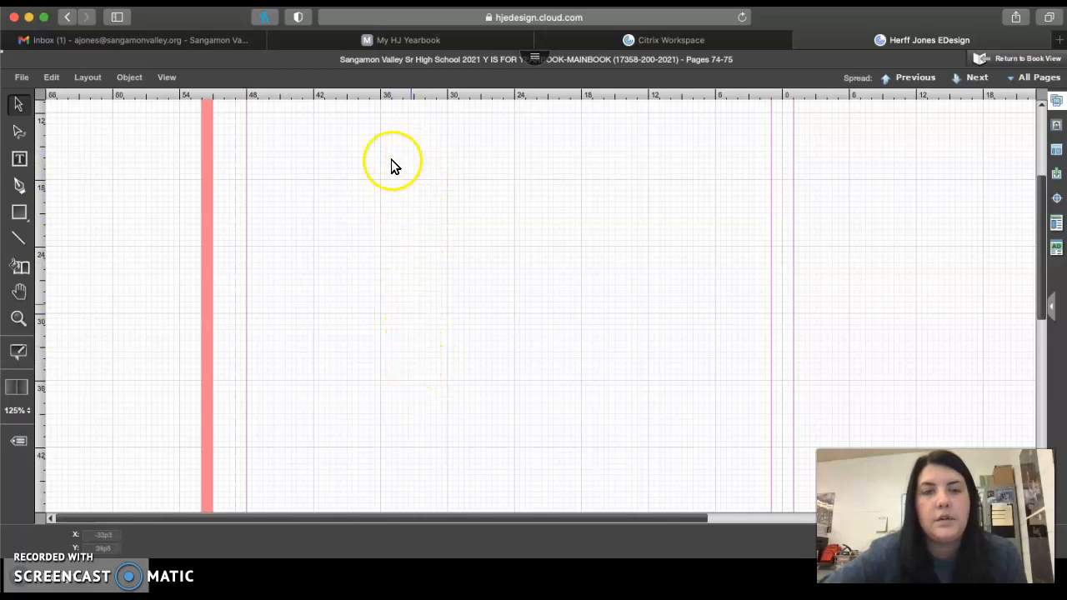
pyautogui.click(20, 216)
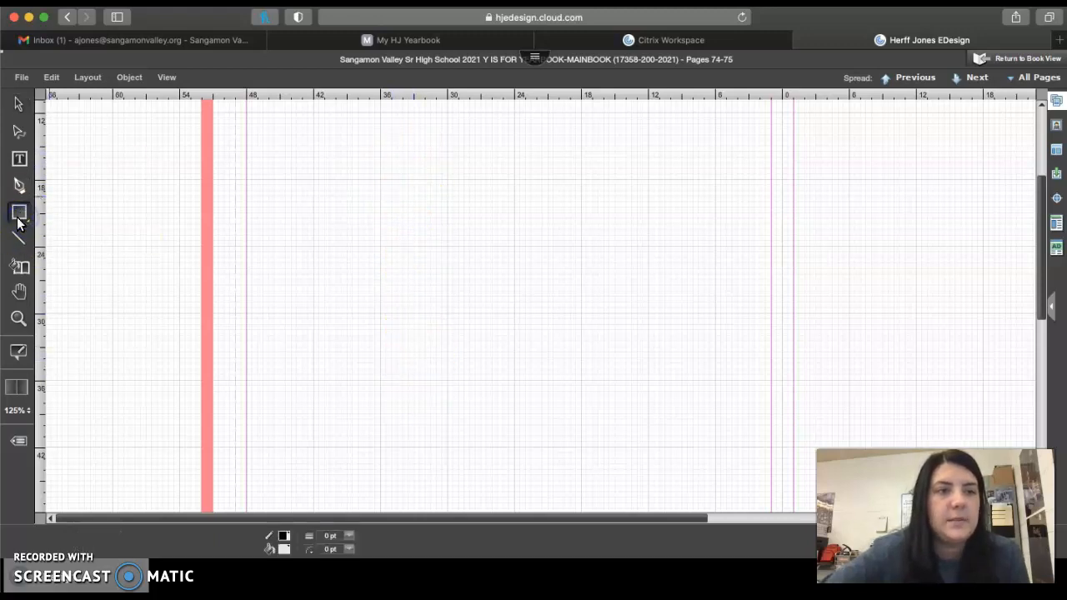
pyautogui.moveTo(357, 269); pyautogui.dragTo(376, 317)
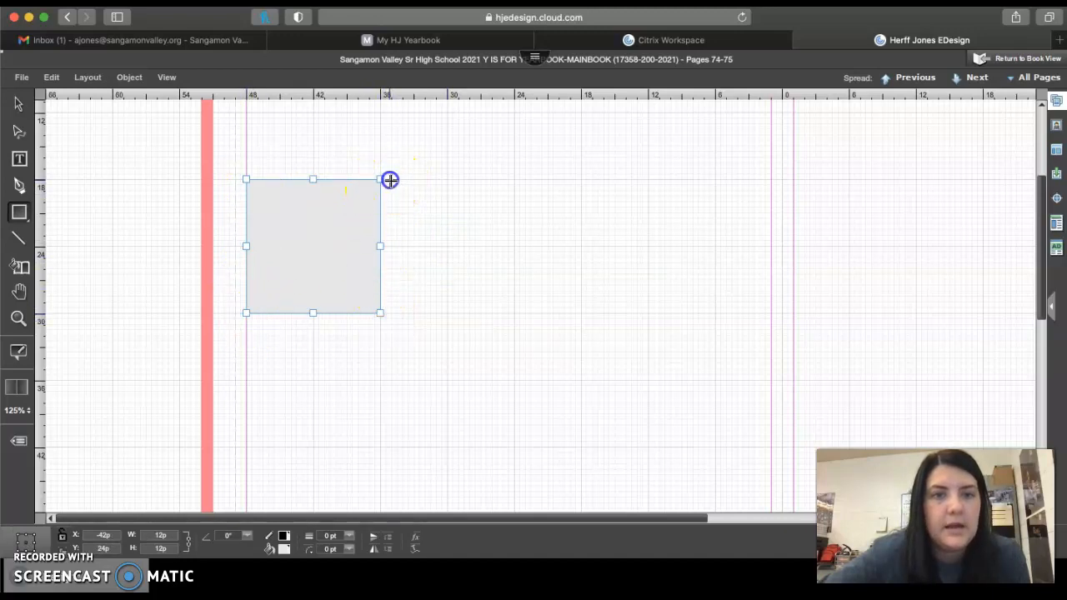
pyautogui.moveTo(390, 180); pyautogui.dragTo(422, 209)
pyautogui.moveTo(505, 268); pyautogui.dragTo(522, 314)
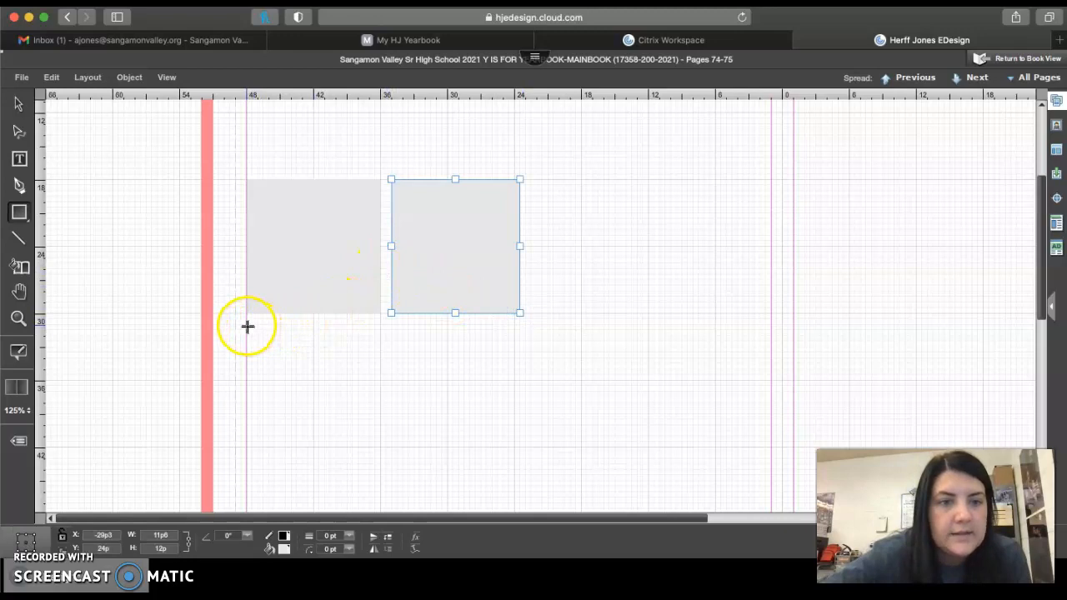
pyautogui.moveTo(247, 326); pyautogui.dragTo(520, 413)
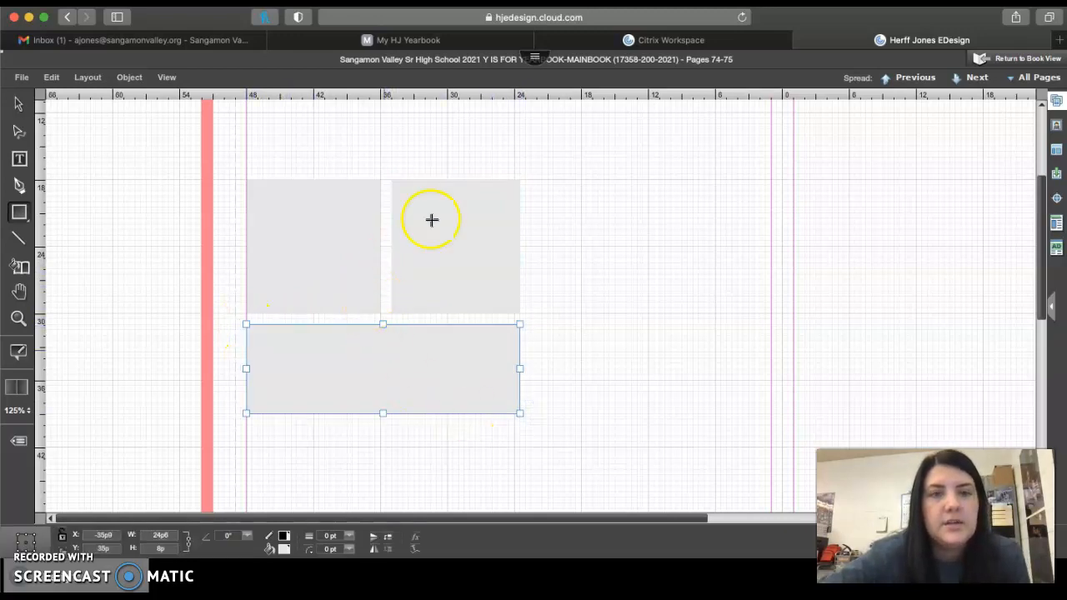
pyautogui.click(331, 176)
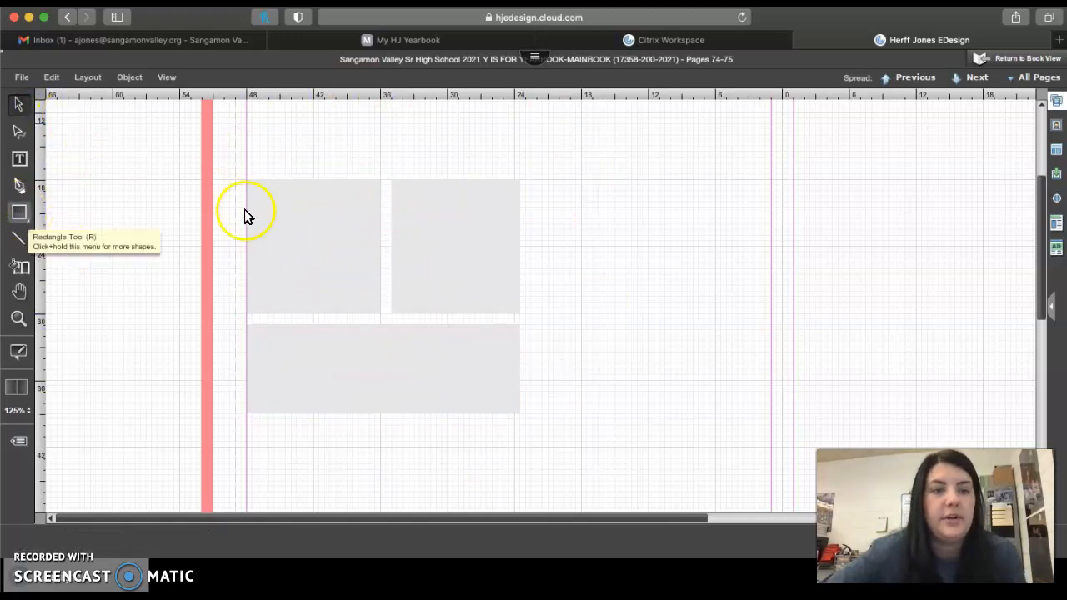
# Apply a drop shadow to the 12p square at the outer margin with 0p4 distance, 100% opacity, 50% blur and 45° angle
pyautogui.click(303, 243)
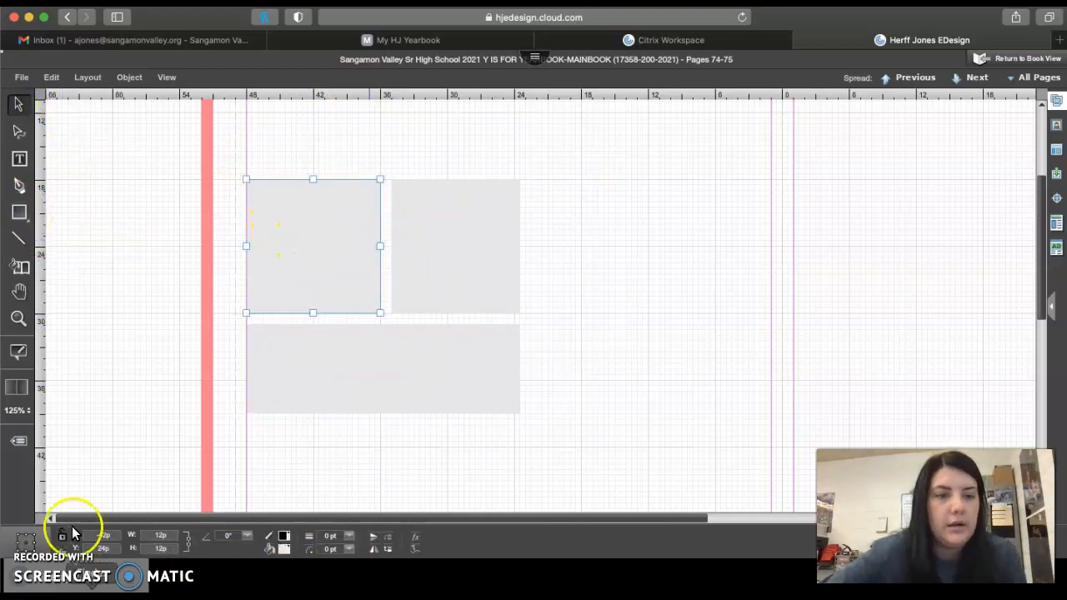
pyautogui.click(130, 76)
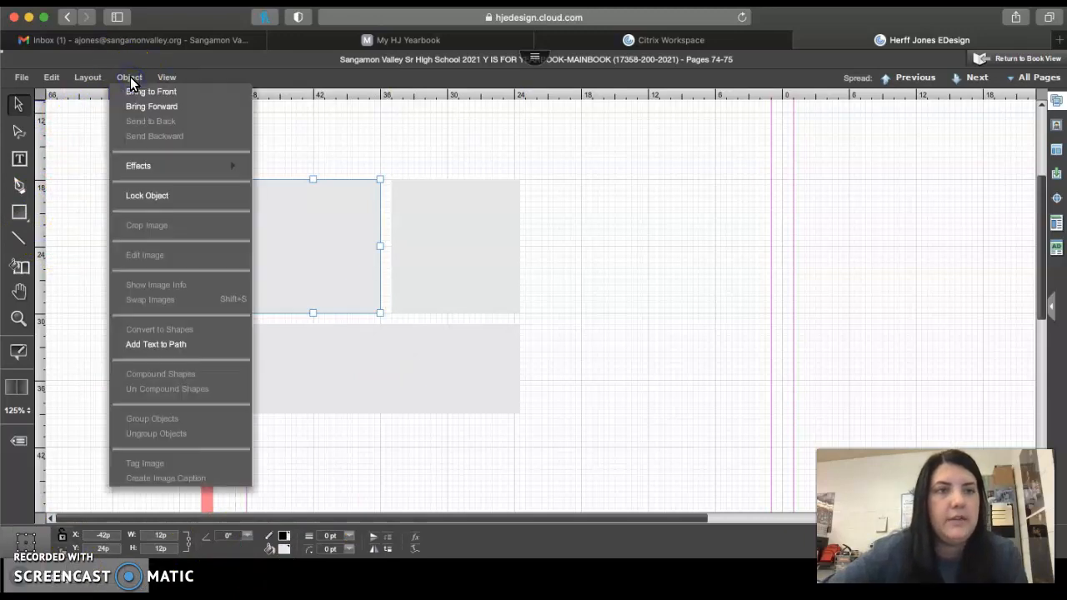
pyautogui.moveTo(155, 165)
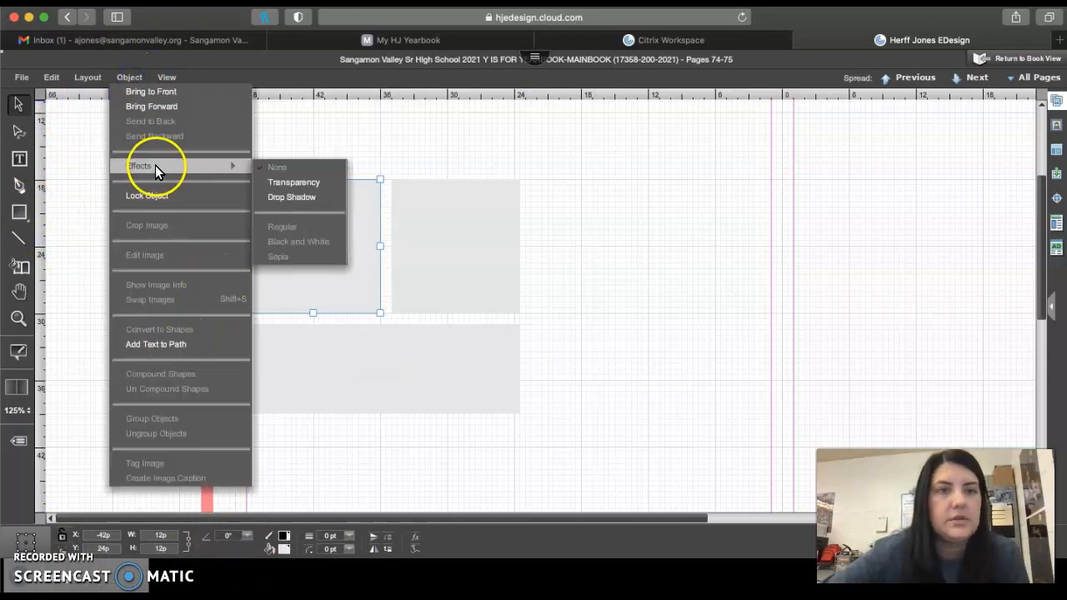
pyautogui.click(297, 202)
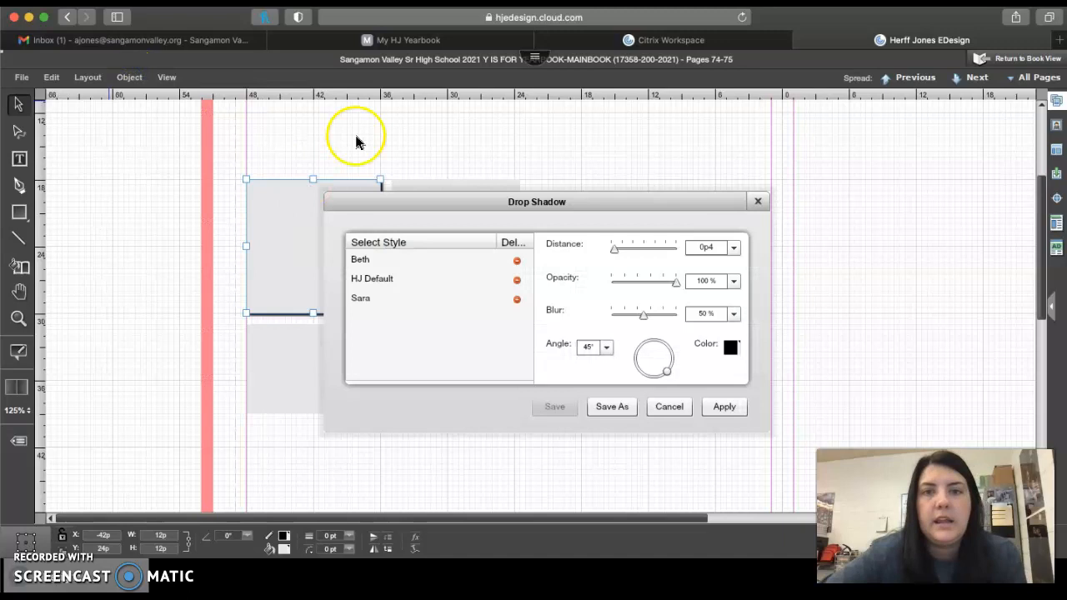
pyautogui.click(712, 408)
pyautogui.click(646, 372)
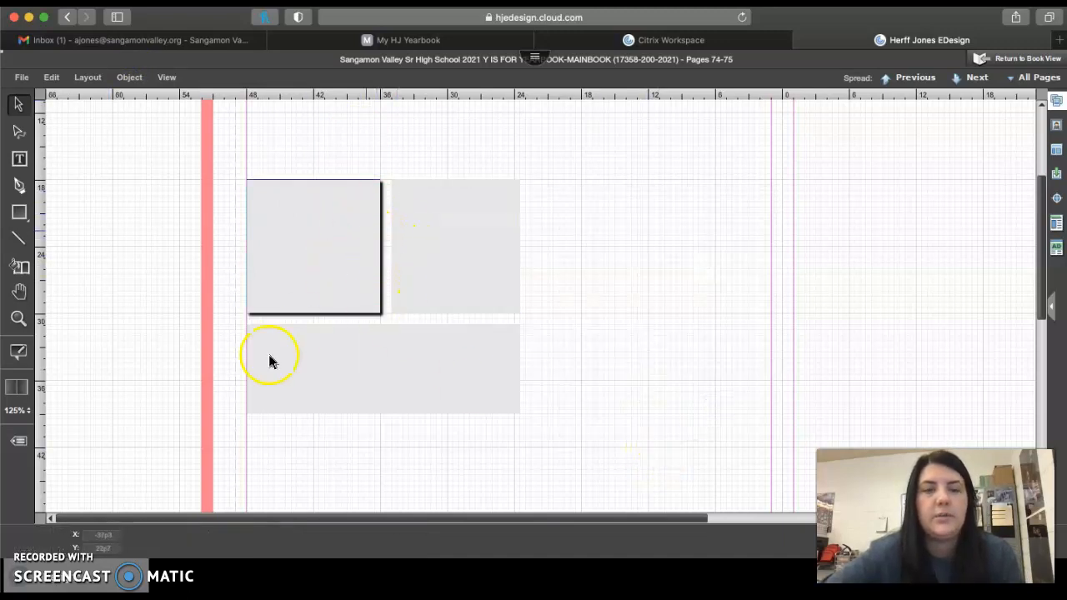
# Place the library photo of two students sitting on grass by a tree into the second upper rectangle
pyautogui.click(1056, 100)
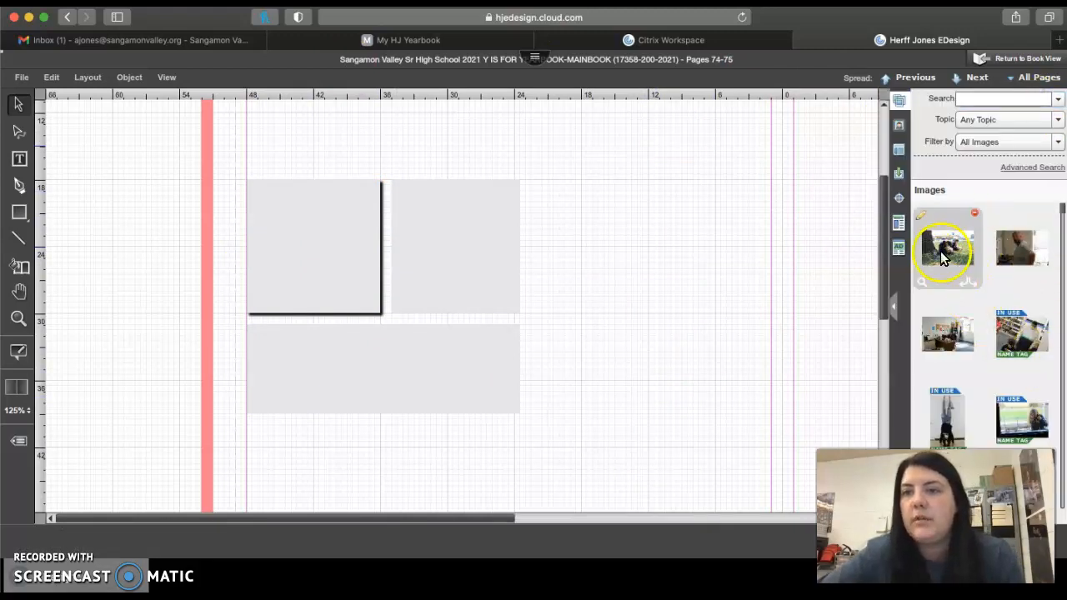
pyautogui.moveTo(950, 248); pyautogui.dragTo(436, 270)
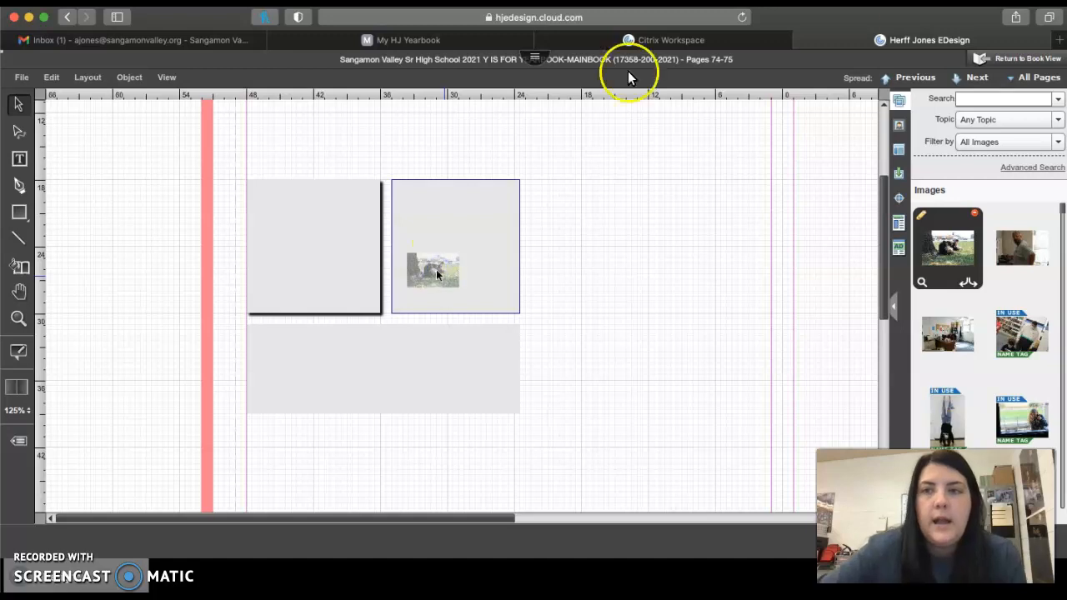
# Look through the topics available for filtering the image library
pyautogui.click(1058, 120)
pyautogui.scroll(-5, 1014, 187)
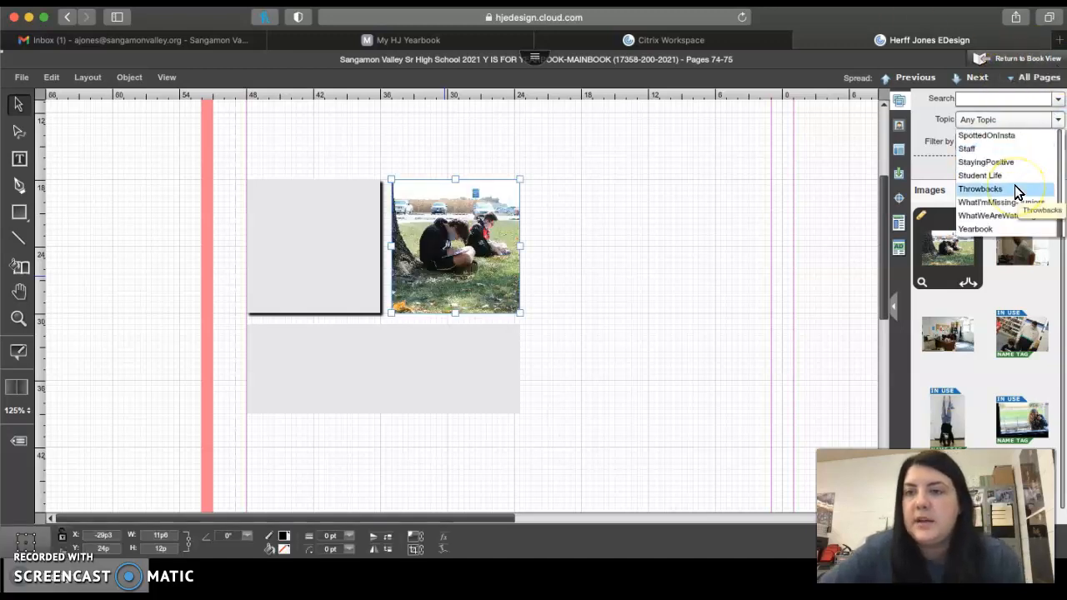
pyautogui.scroll(5, 1014, 186)
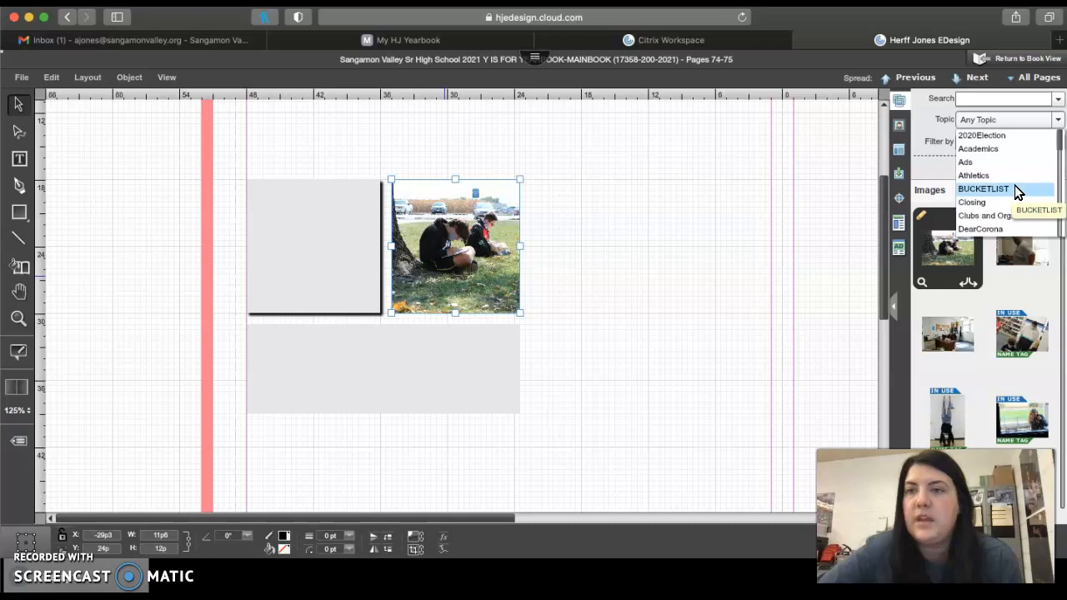
pyautogui.click(1060, 152)
pyautogui.moveTo(1060, 148); pyautogui.dragTo(1059, 221)
pyautogui.click(566, 206)
# Tag the placed photo with a student's name by searching the name list for the student's first name
pyautogui.click(466, 246)
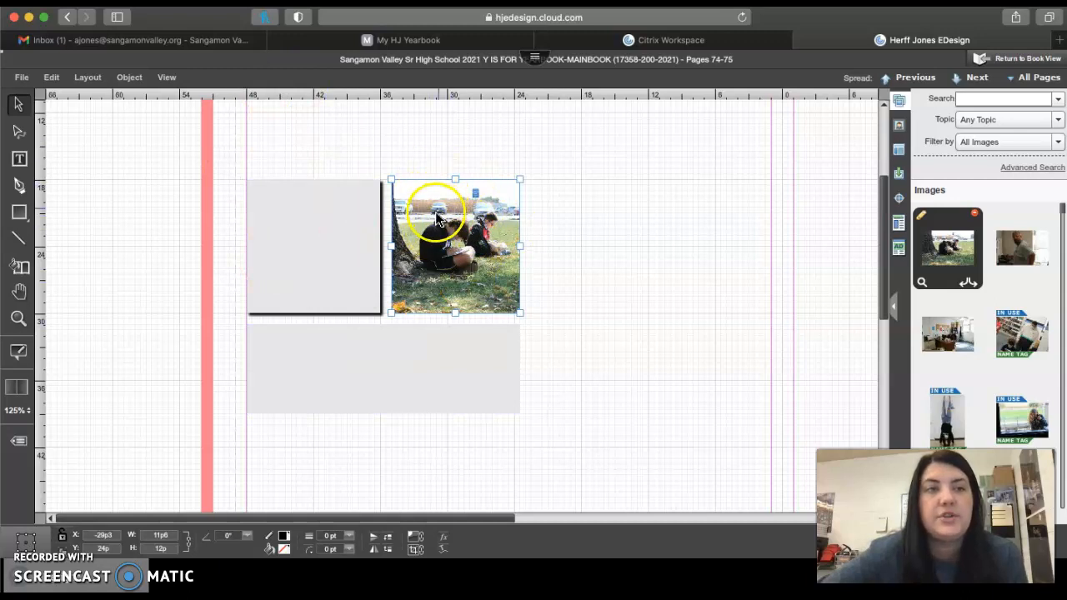
pyautogui.click(127, 77)
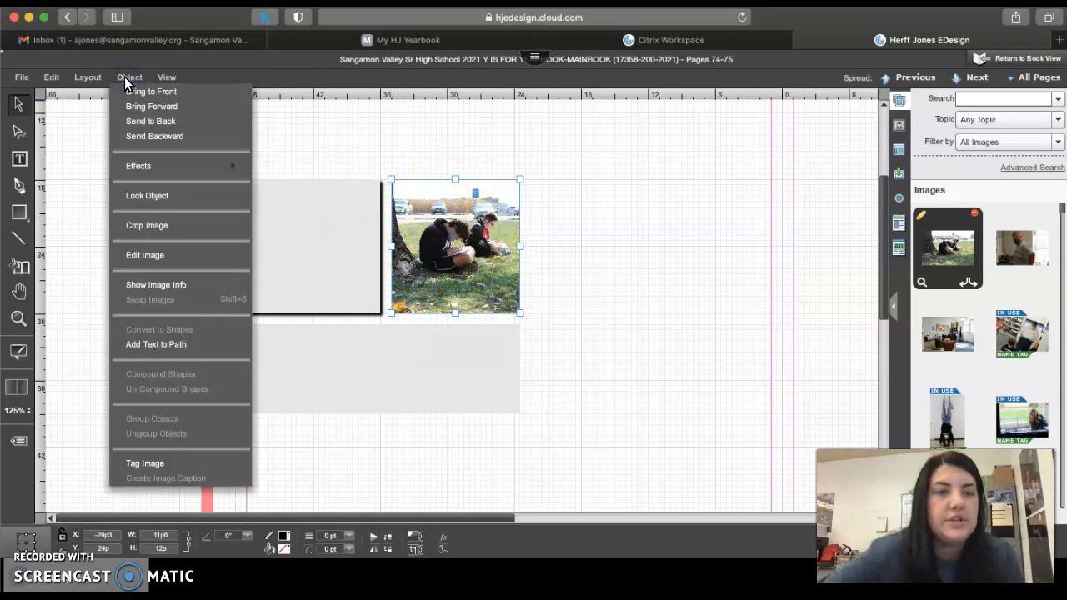
pyautogui.click(161, 465)
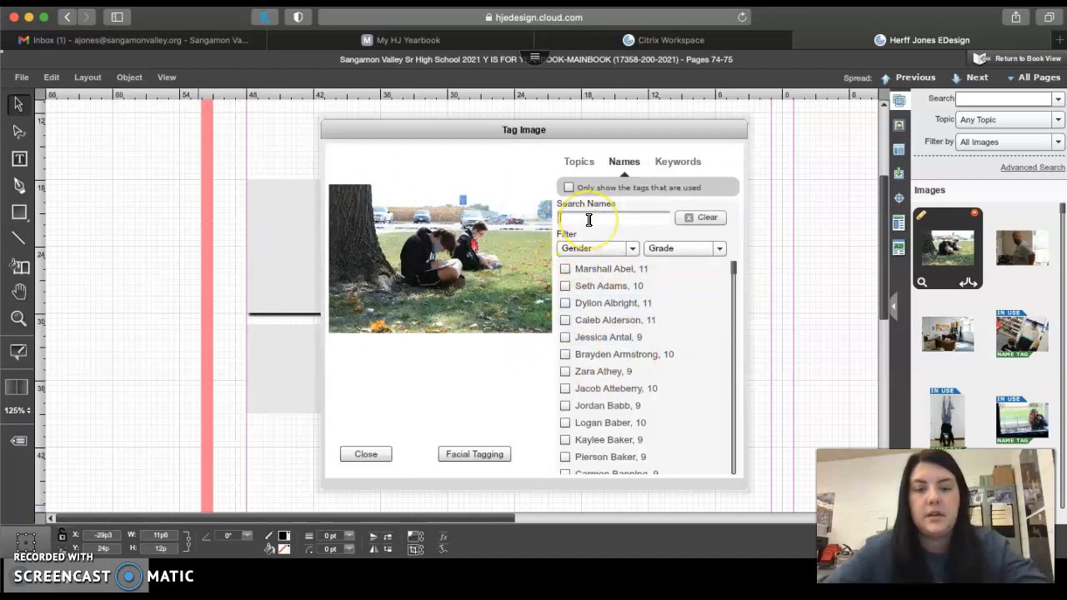
pyautogui.write('damian')
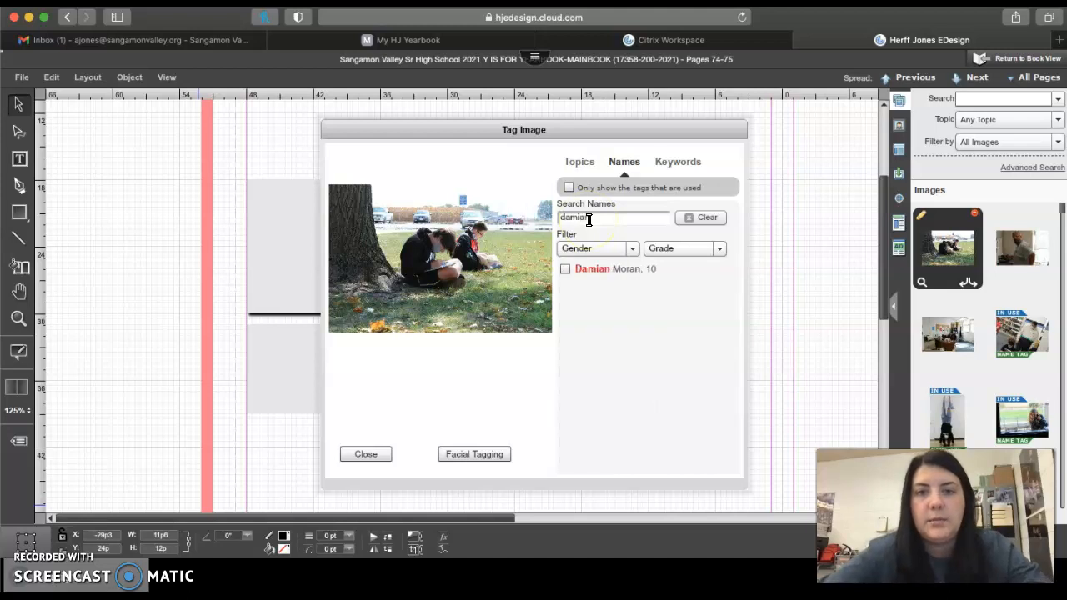
pyautogui.click(565, 268)
pyautogui.click(366, 454)
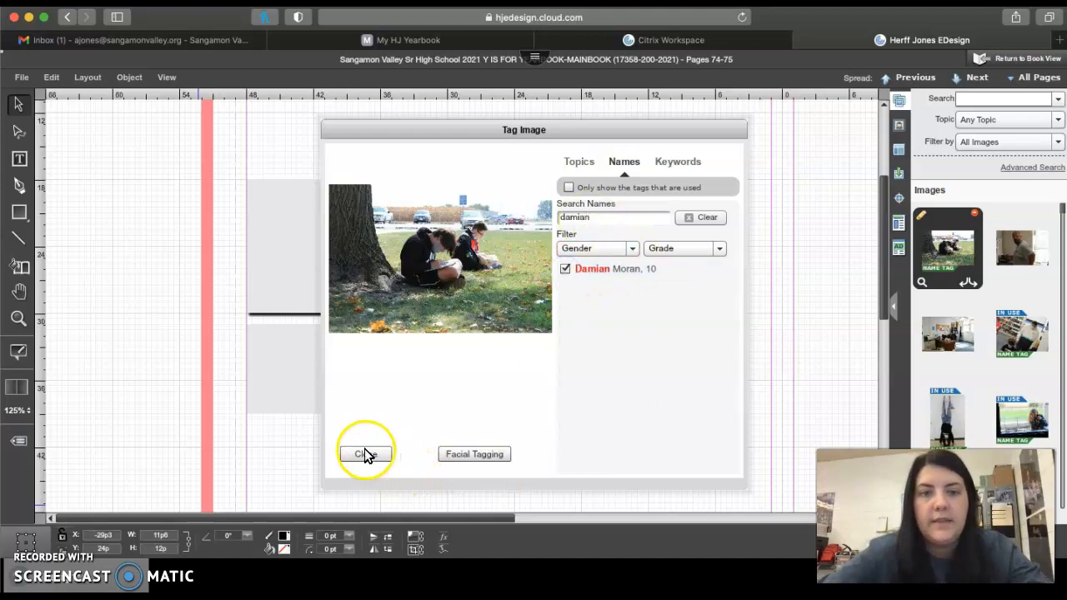
# Draw a text box about 22p wide and 11p high between the placed photo and the inner margin of page 74
pyautogui.click(1012, 342)
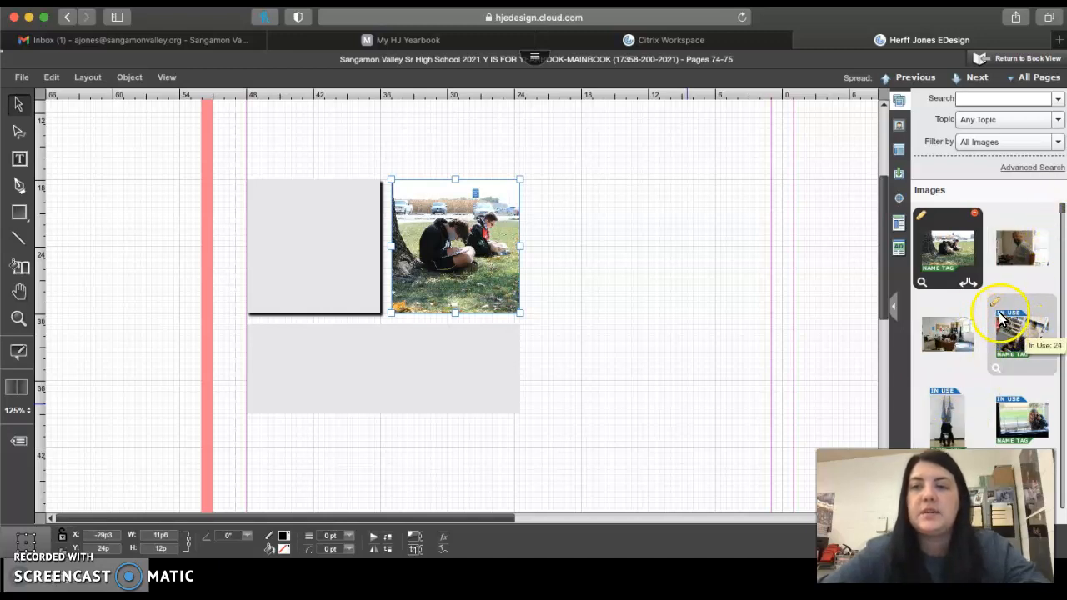
pyautogui.click(717, 274)
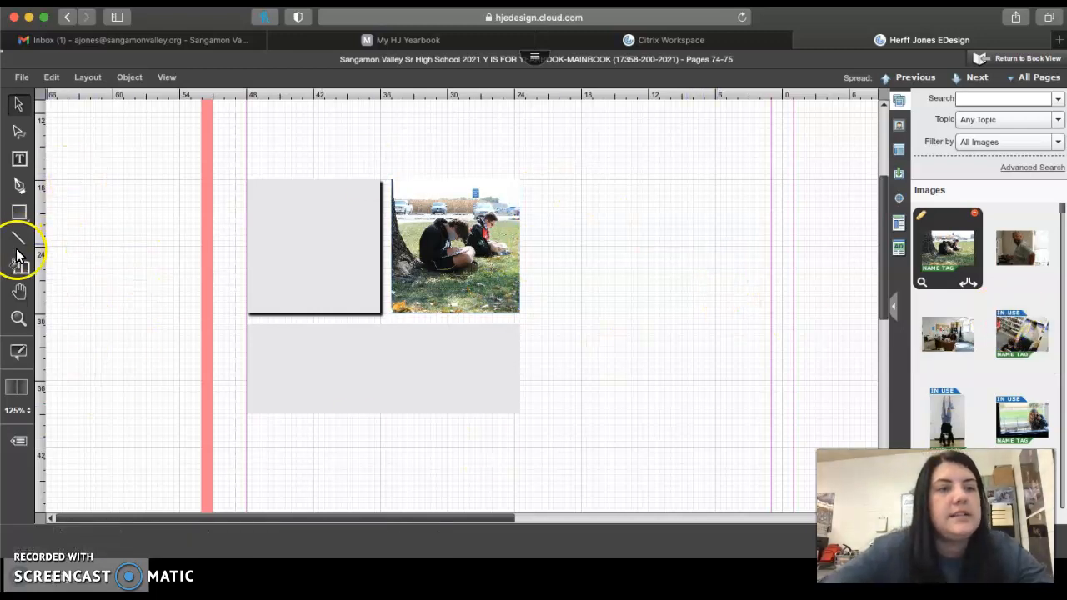
pyautogui.click(19, 158)
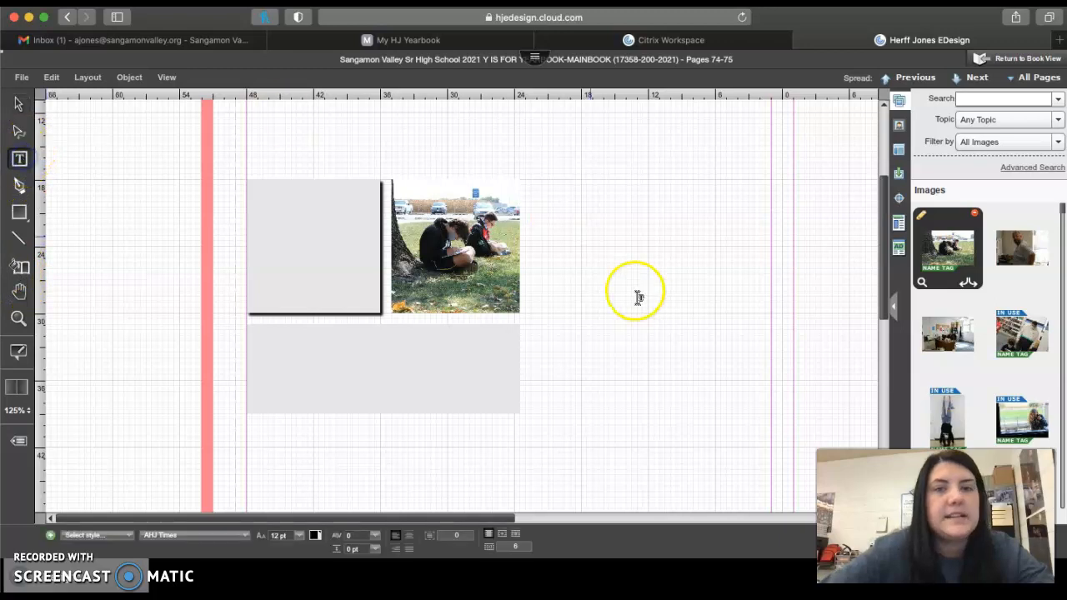
pyautogui.moveTo(527, 180); pyautogui.dragTo(771, 302)
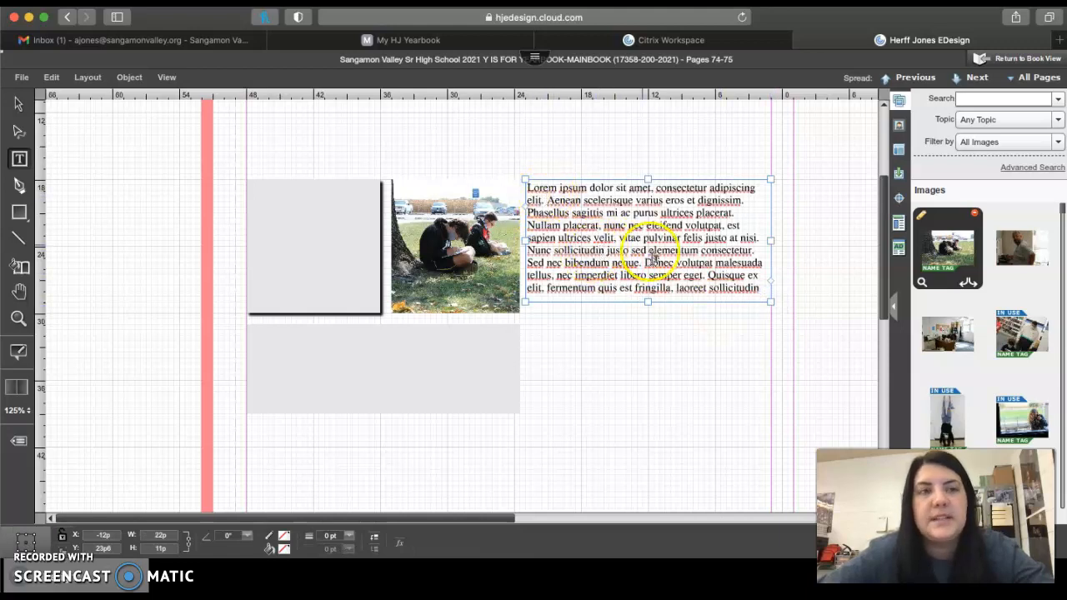
# Replace the placeholder text in the new text box with "Art" and select the word
pyautogui.click(690, 267)
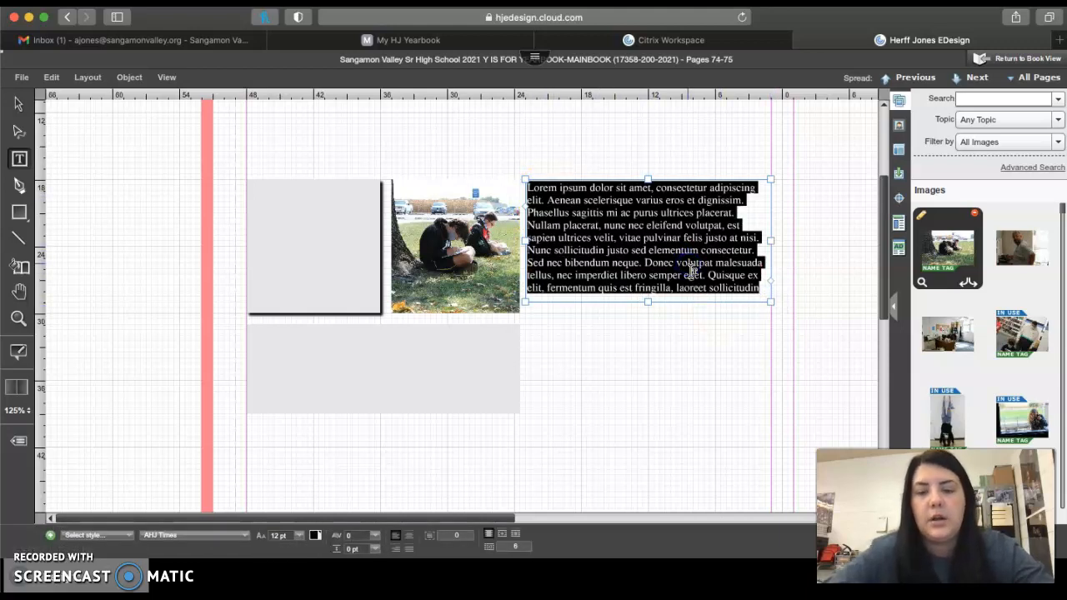
pyautogui.press('BackSpace')
pyautogui.click(530, 183)
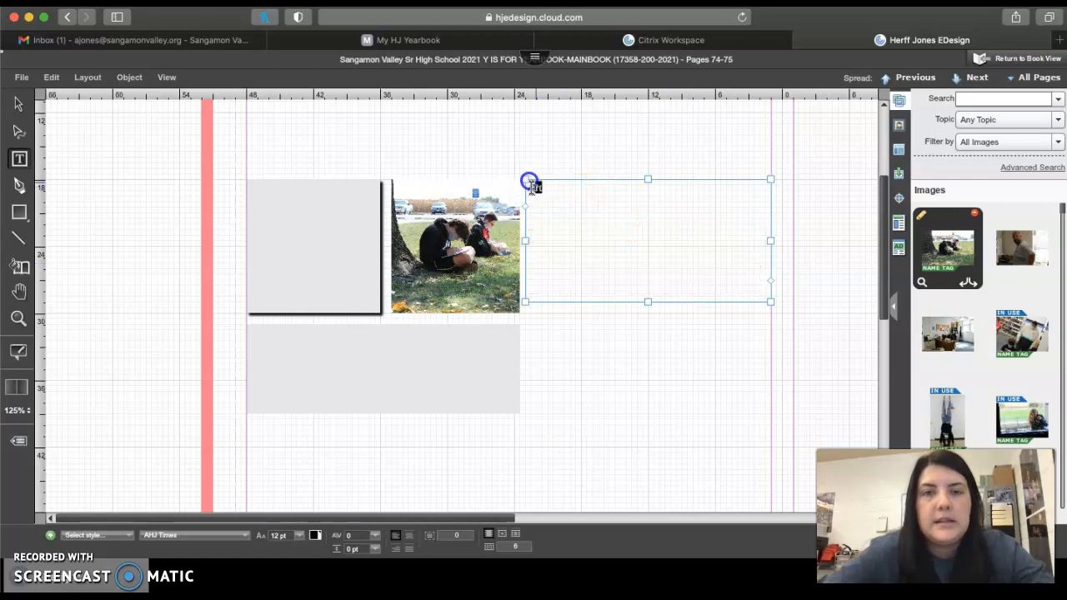
# Try the Body Text, Caption, Headline 1, Headline 2 and Photo Caption styles in turn on the word "Art"
pyautogui.click(114, 533)
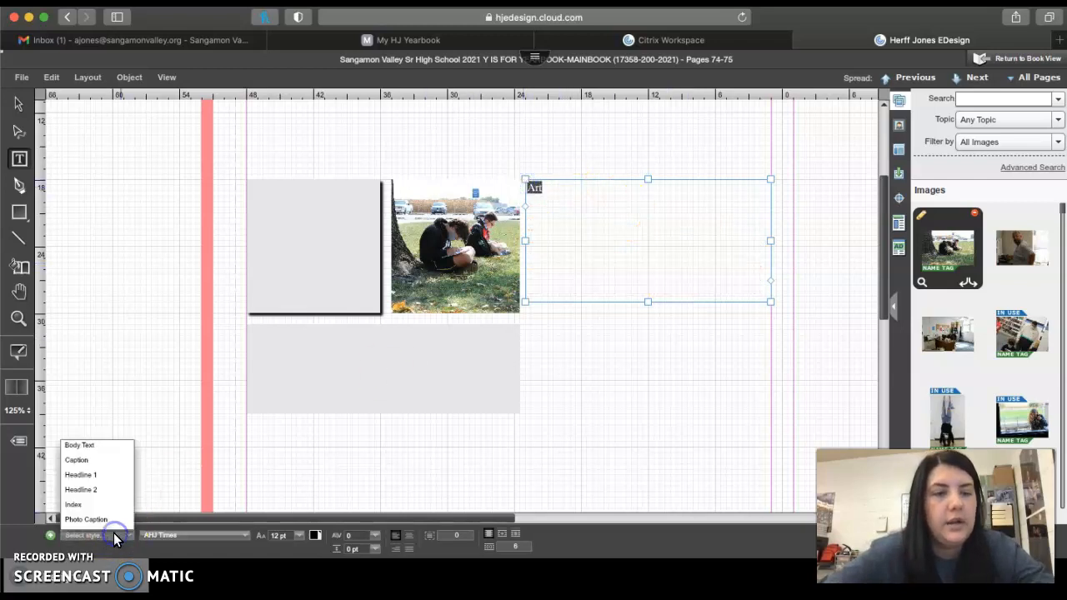
pyautogui.click(79, 446)
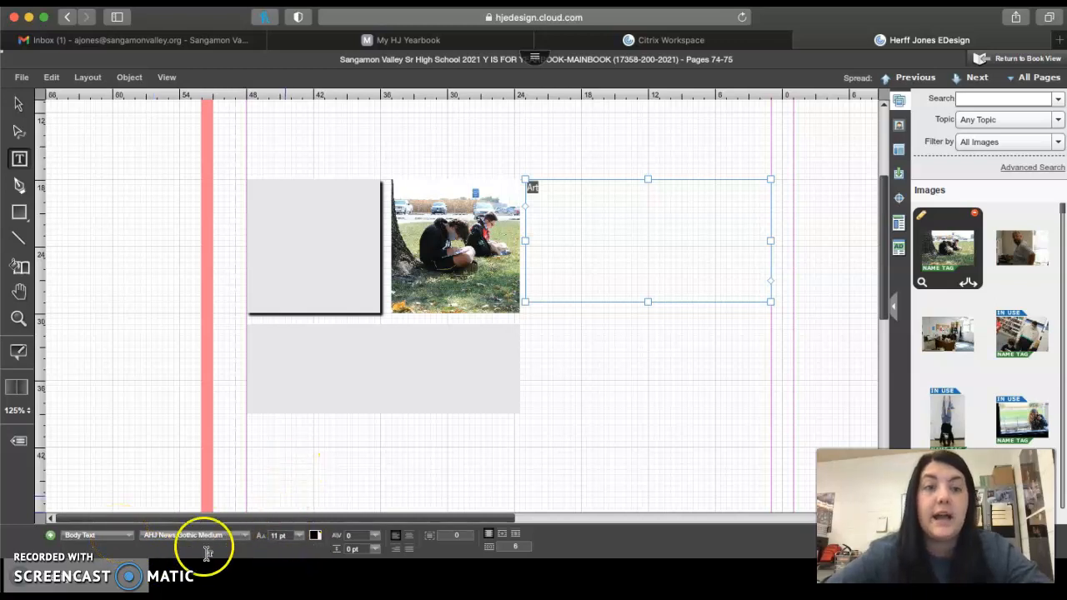
pyautogui.click(107, 534)
pyautogui.click(82, 463)
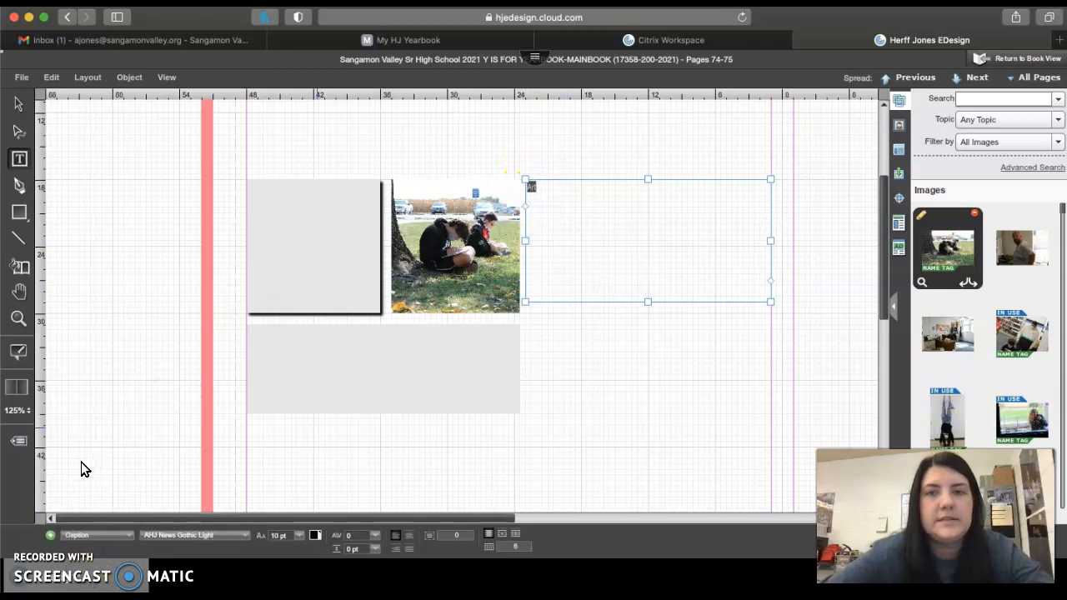
pyautogui.click(107, 538)
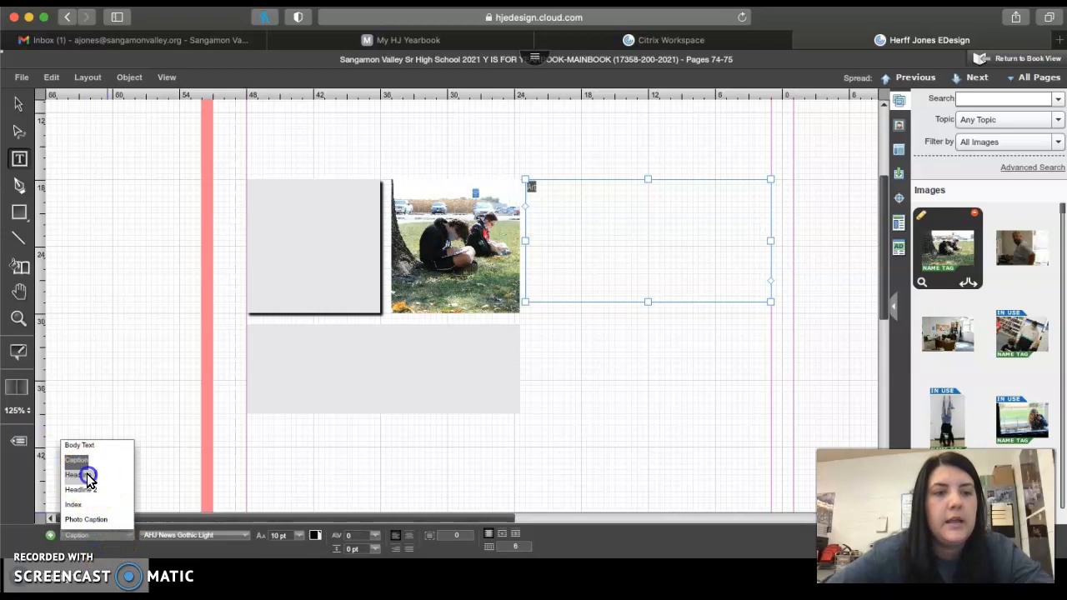
pyautogui.click(90, 478)
pyautogui.click(100, 535)
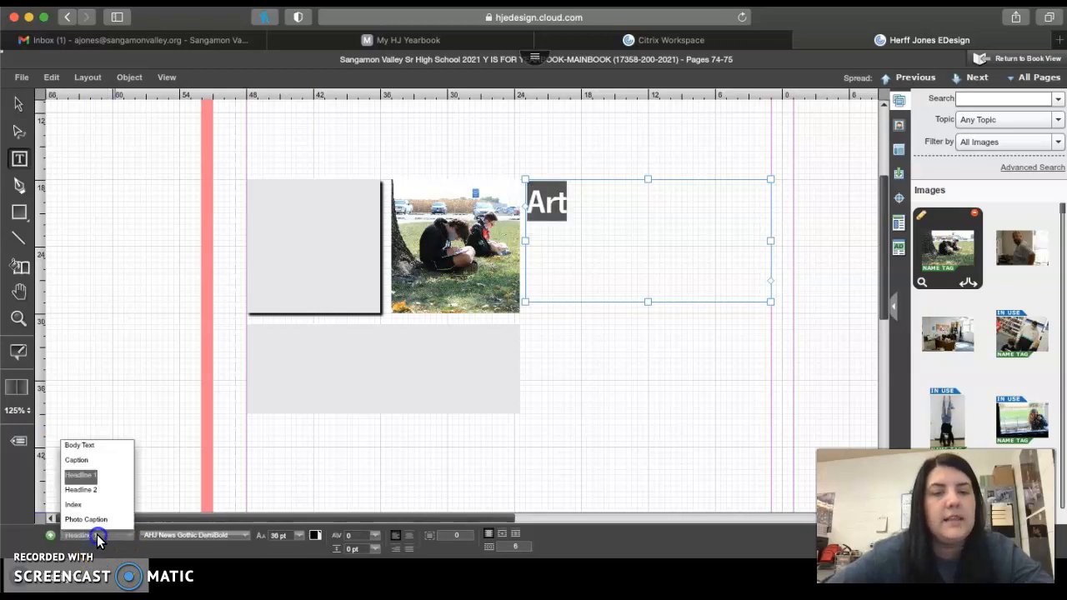
pyautogui.click(84, 493)
pyautogui.click(114, 537)
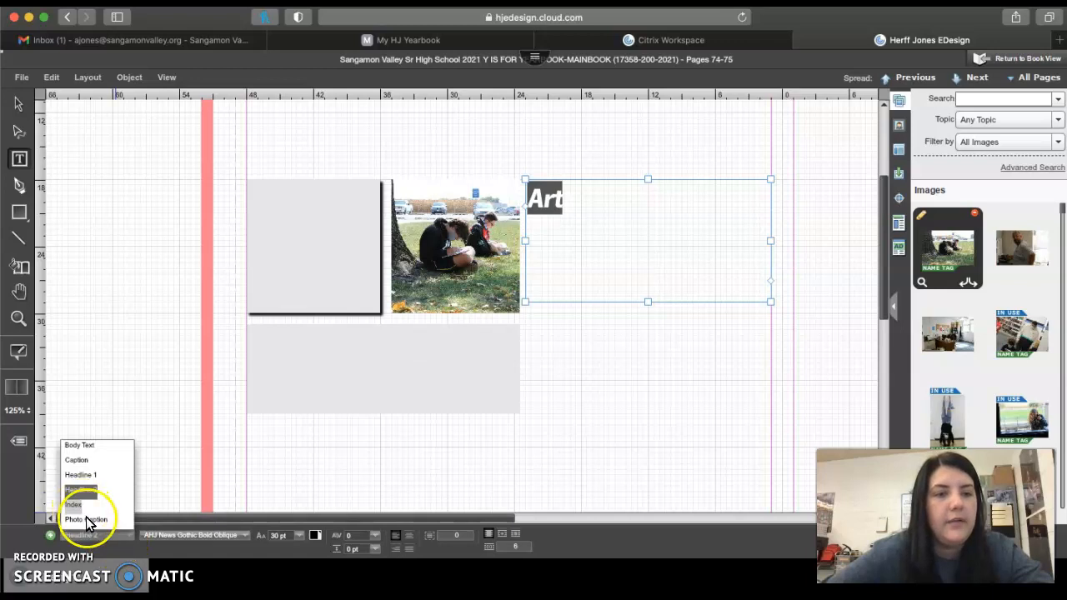
pyautogui.click(87, 519)
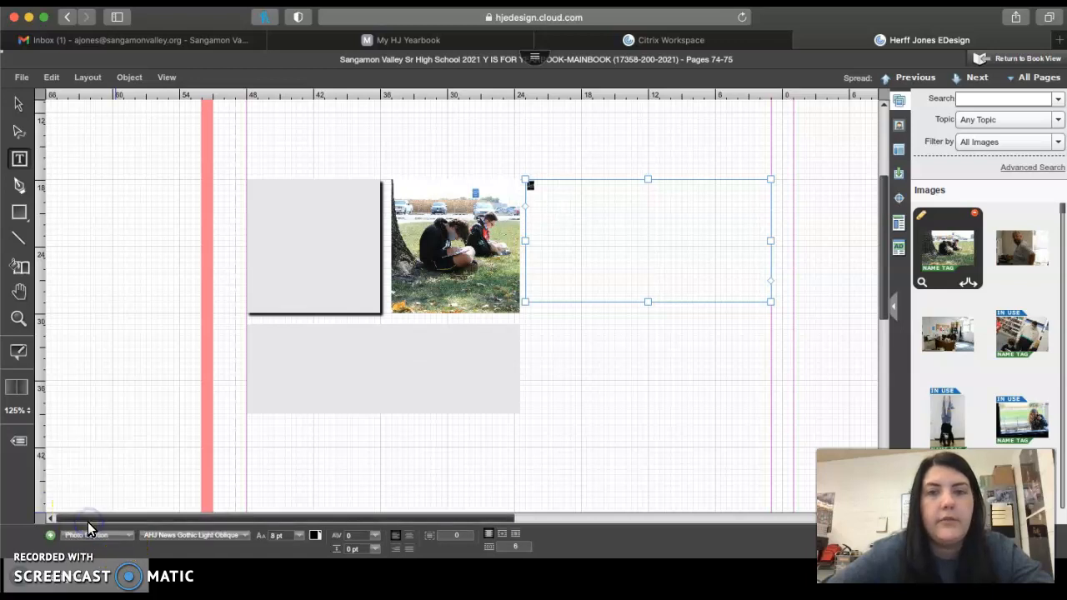
# Set the font size of the word "Art" to 24 pt and deselect the text box
pyautogui.click(297, 538)
pyautogui.click(286, 497)
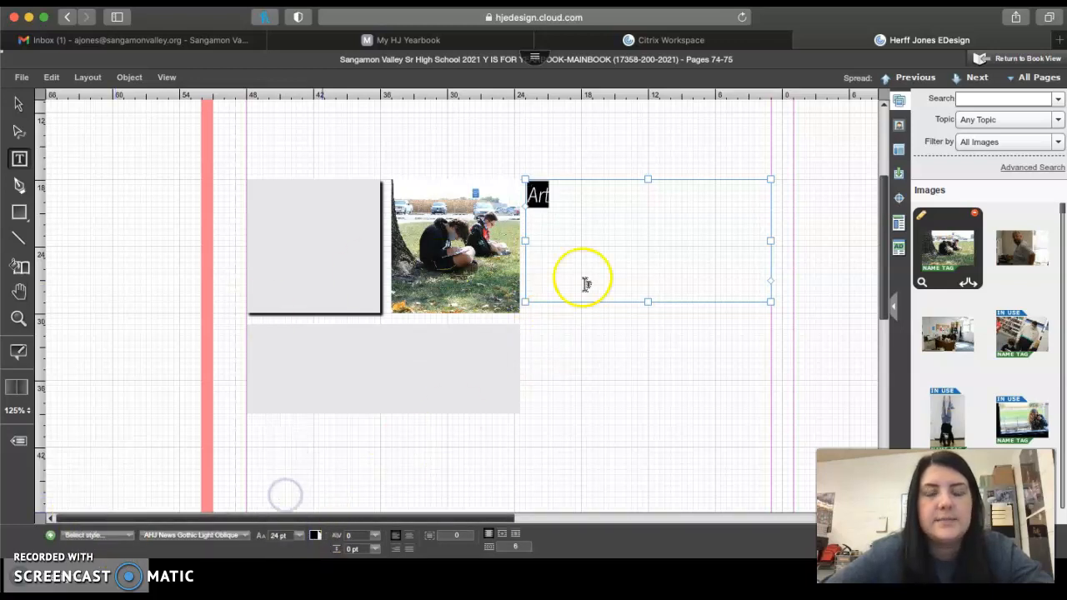
pyautogui.click(578, 287)
pyautogui.click(595, 358)
# Apply the Drop Shadow effect to the text "Art"
pyautogui.click(553, 209)
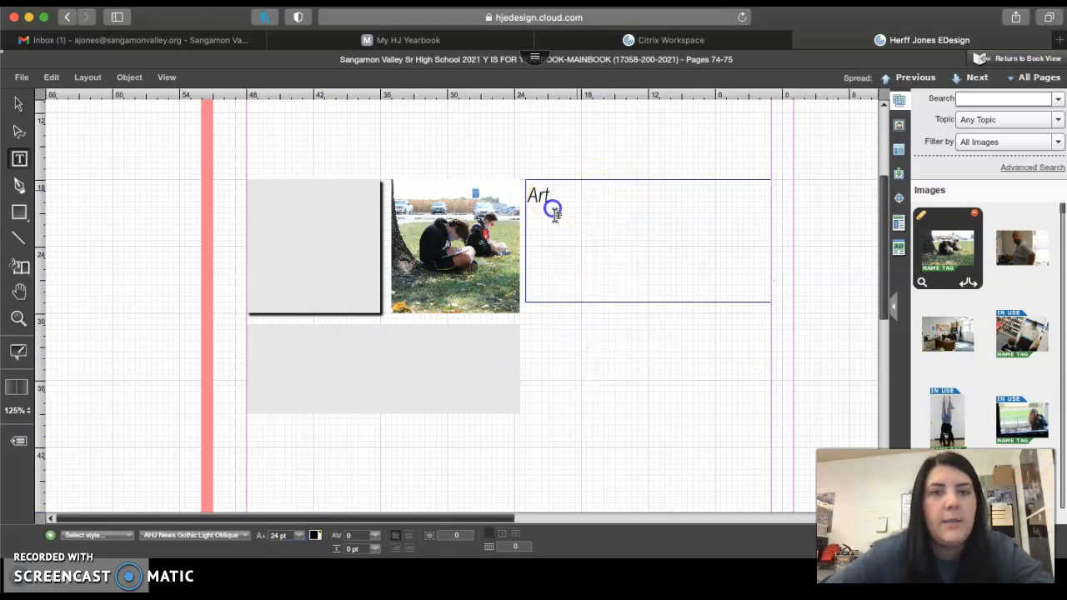
pyautogui.doubleClick(548, 205)
pyautogui.click(129, 77)
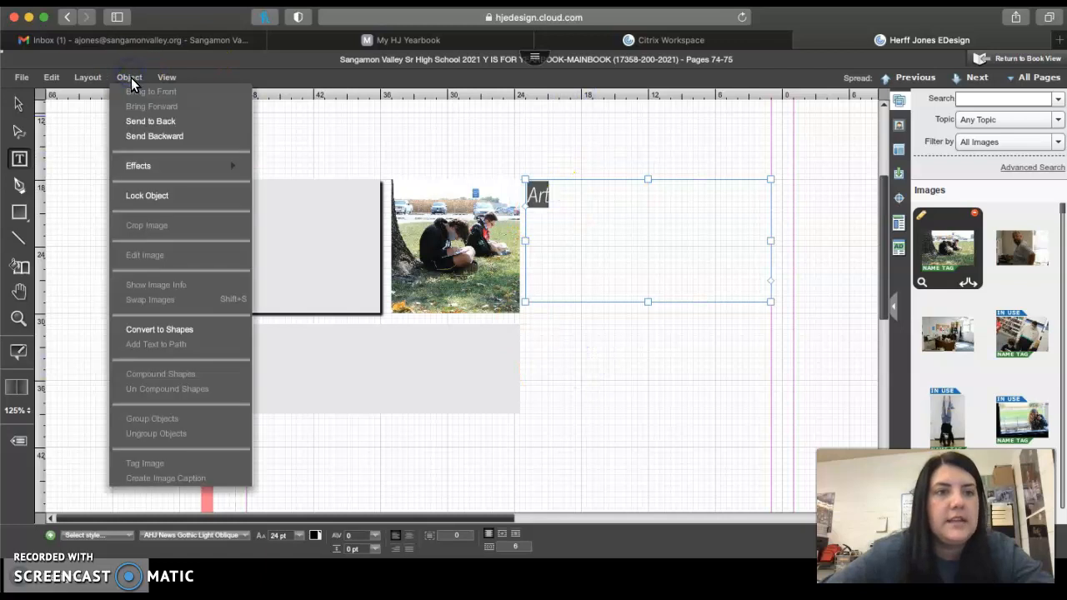
pyautogui.moveTo(160, 166)
pyautogui.click(301, 203)
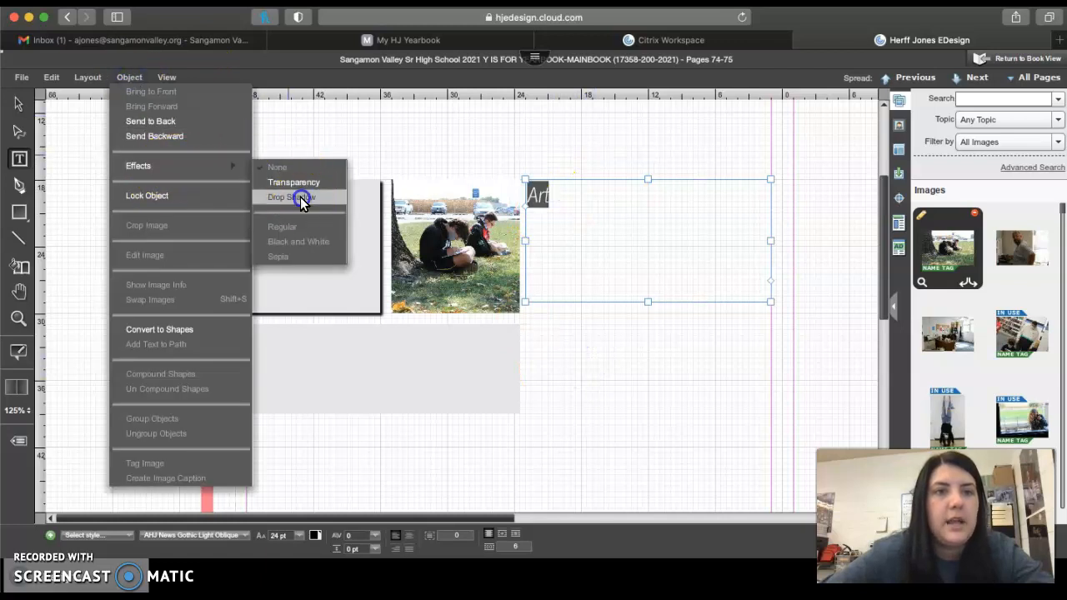
pyautogui.click(640, 408)
pyautogui.click(633, 337)
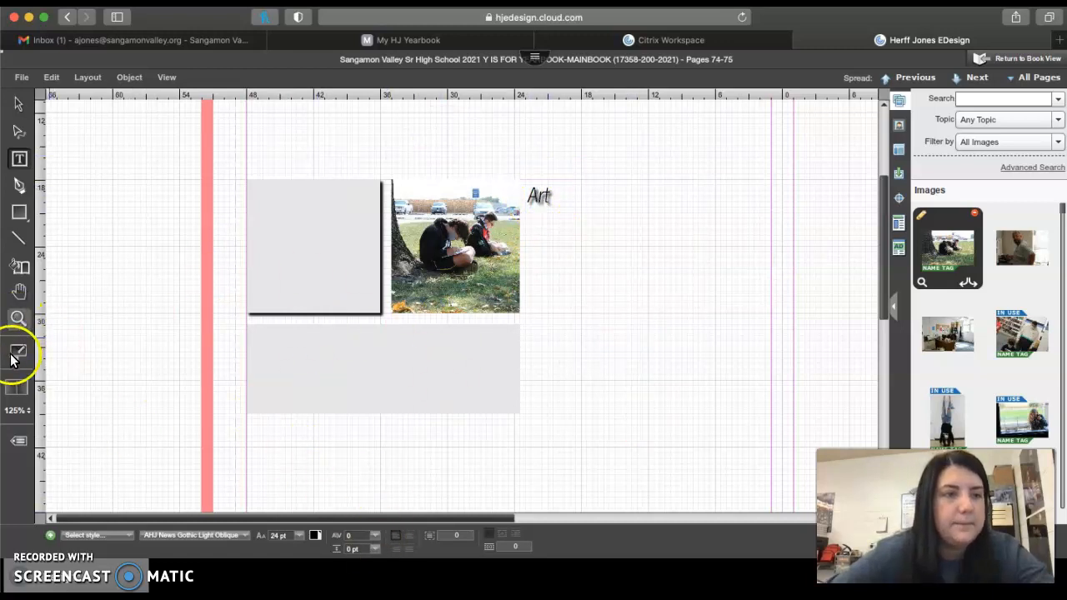
# Look around page 74 and examine the shadowed "Art" text and the placed photo up close
pyautogui.click(19, 291)
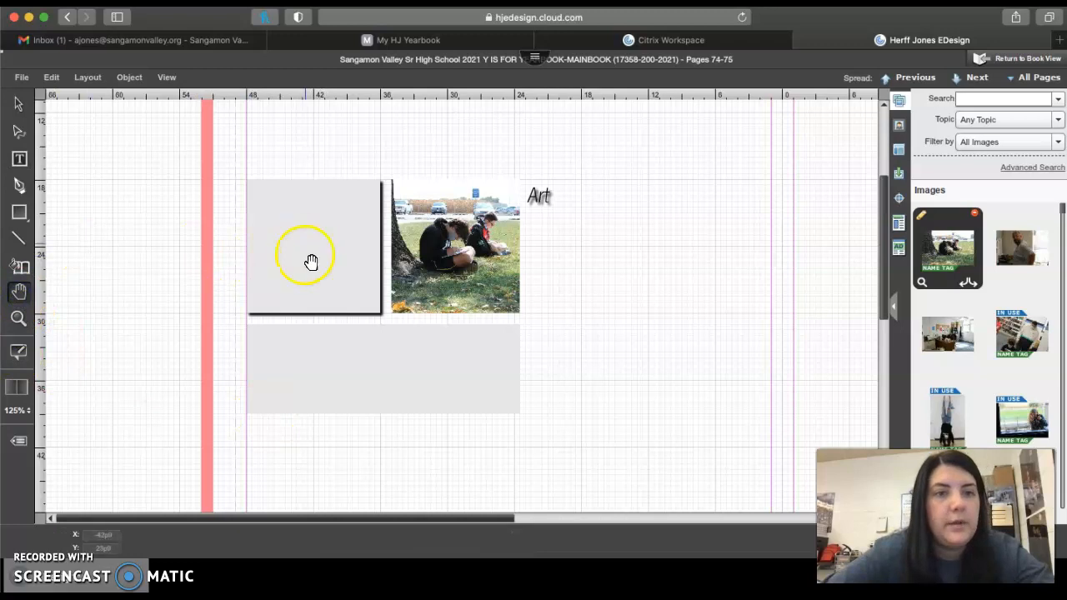
pyautogui.moveTo(381, 284); pyautogui.dragTo(169, 348)
pyautogui.moveTo(514, 202); pyautogui.dragTo(347, 309)
pyautogui.moveTo(303, 277); pyautogui.dragTo(664, 243)
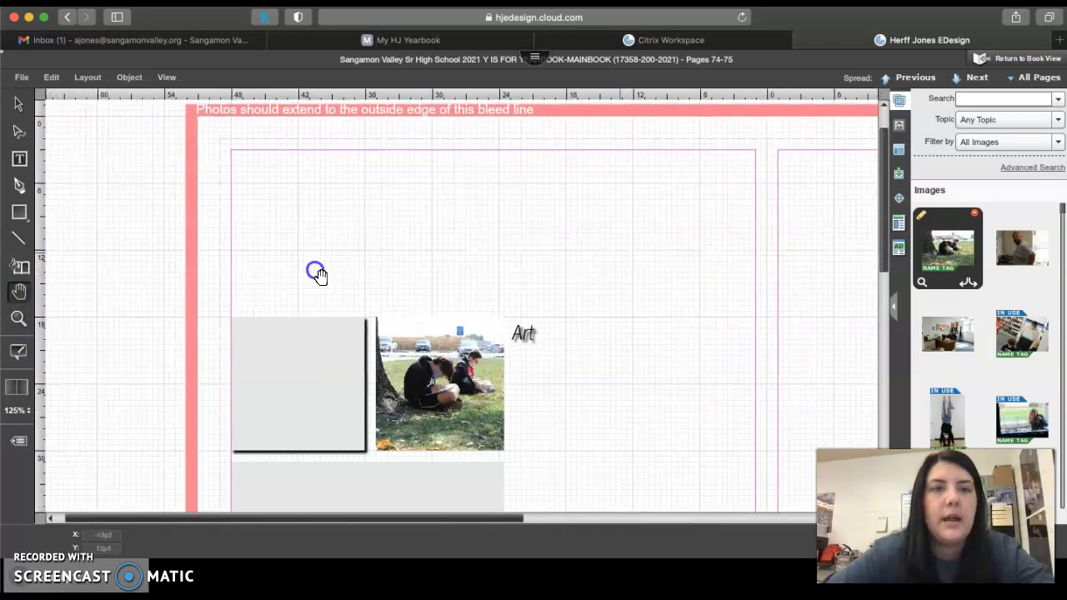
pyautogui.moveTo(317, 274); pyautogui.dragTo(332, 275)
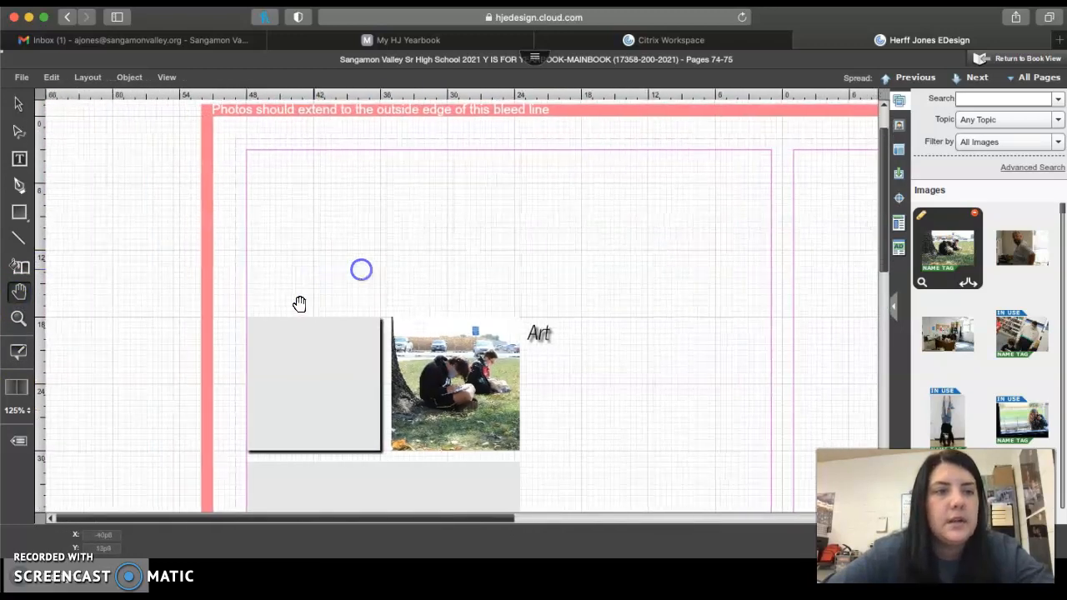
pyautogui.click(19, 318)
pyautogui.moveTo(486, 295); pyautogui.dragTo(642, 403)
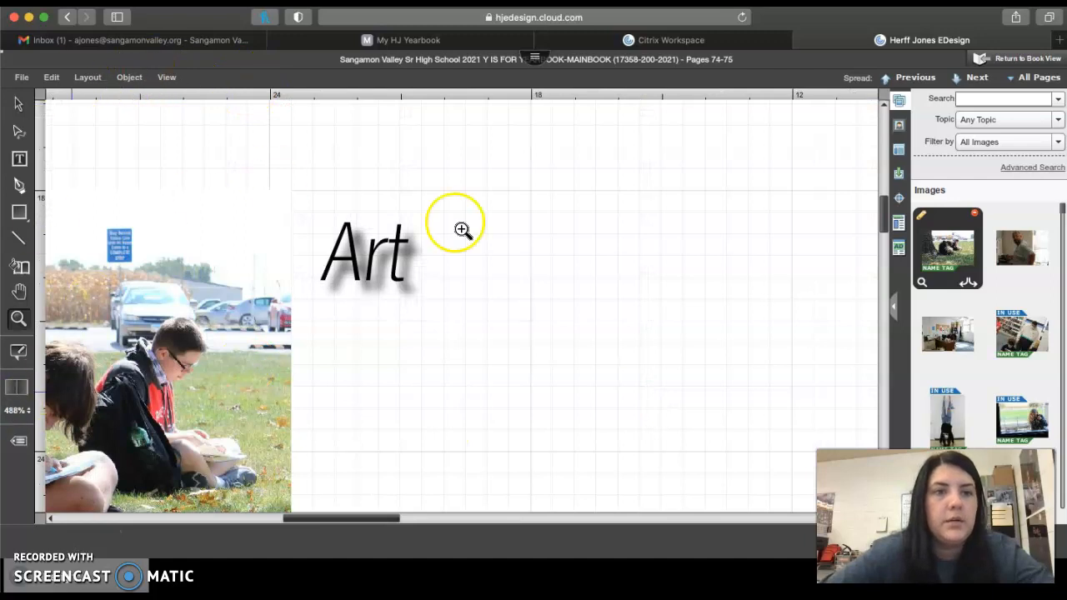
pyautogui.click(163, 76)
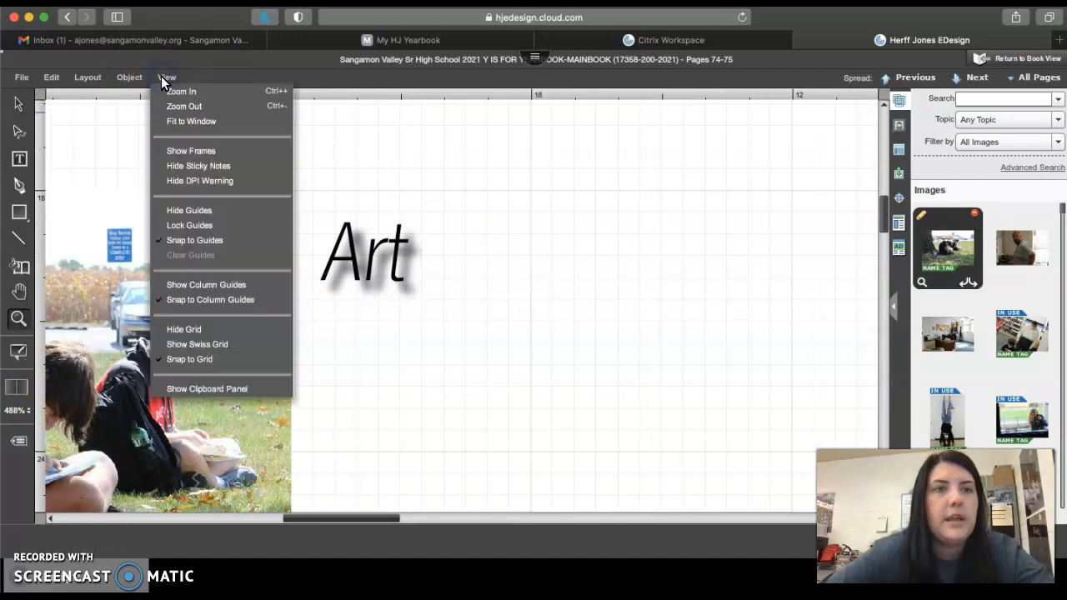
pyautogui.click(191, 122)
pyautogui.moveTo(277, 260); pyautogui.dragTo(350, 337)
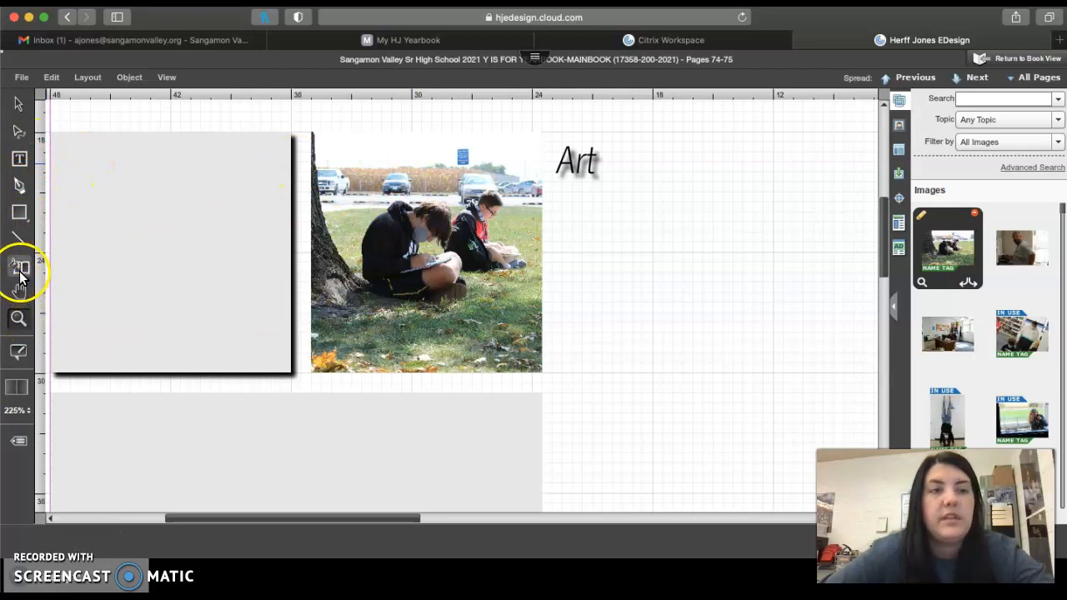
# Browse the available page templates and the decorative mods
pyautogui.click(899, 152)
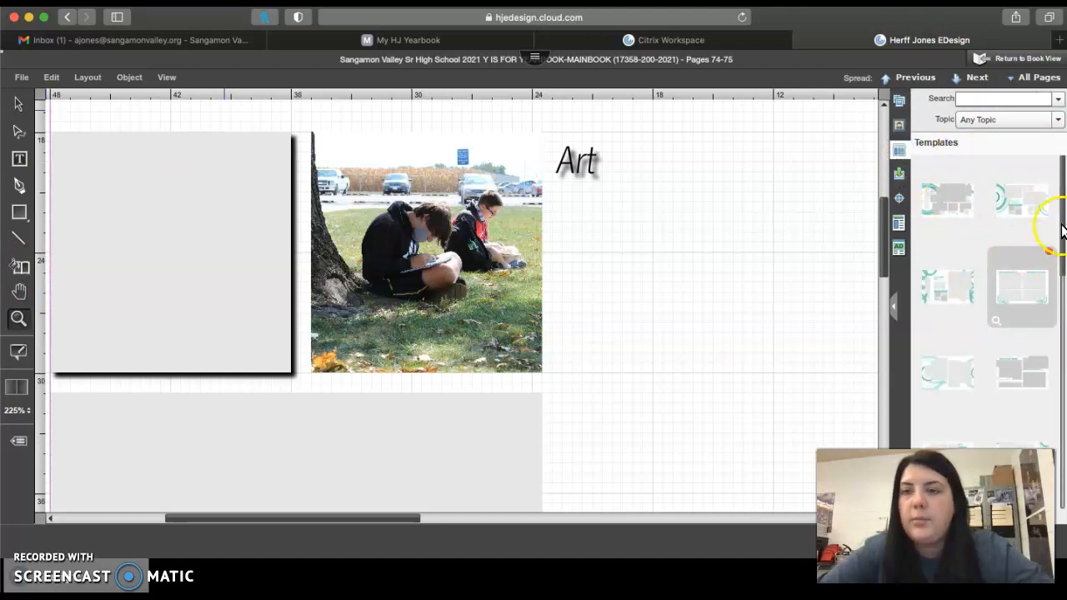
pyautogui.click(936, 149)
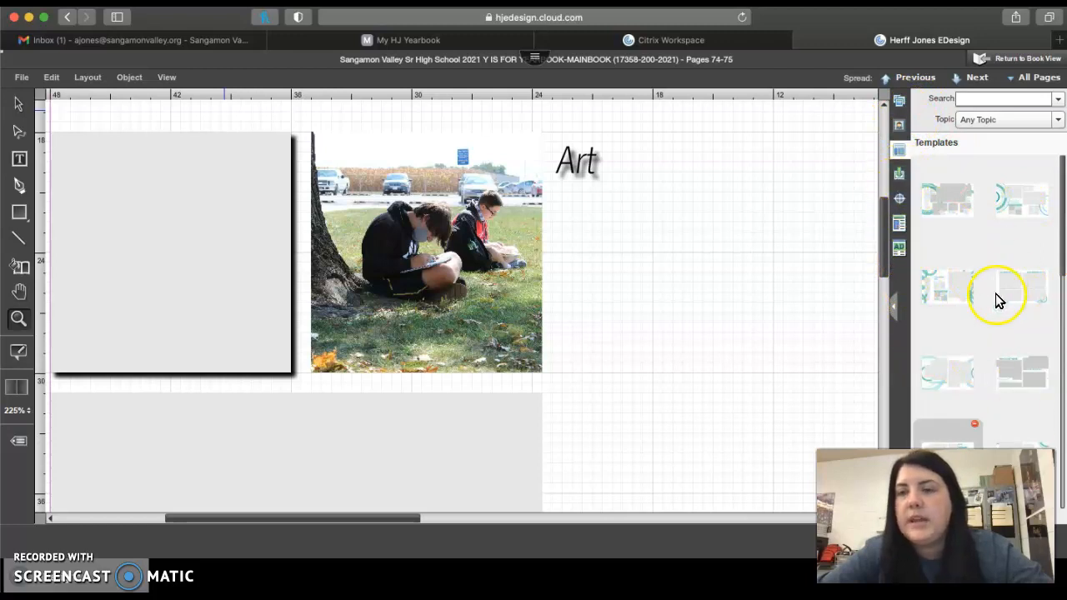
pyautogui.moveTo(1063, 240); pyautogui.dragTo(1062, 479)
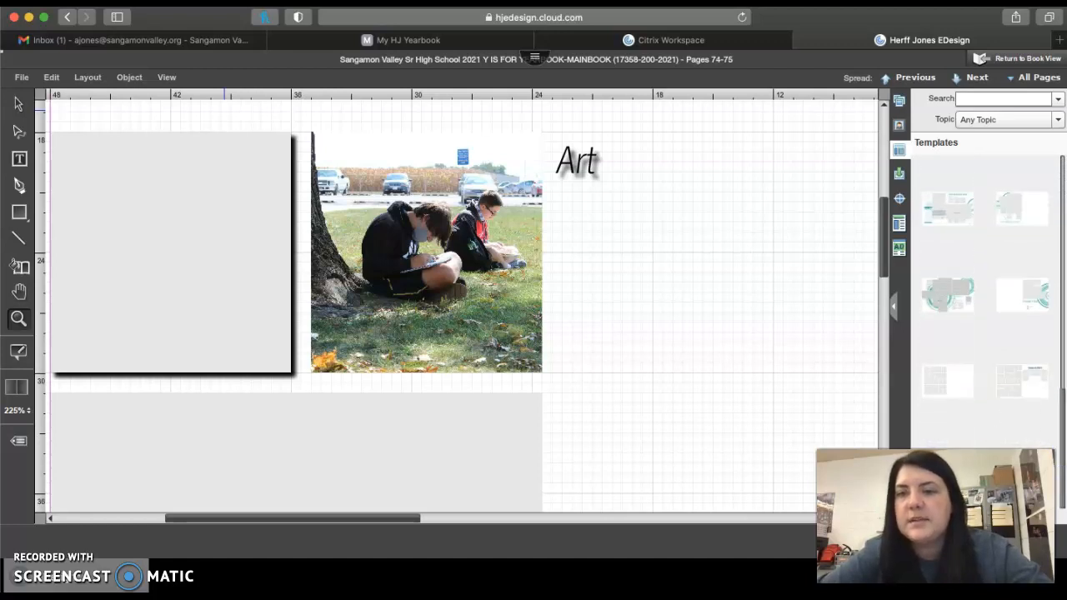
pyautogui.click(897, 173)
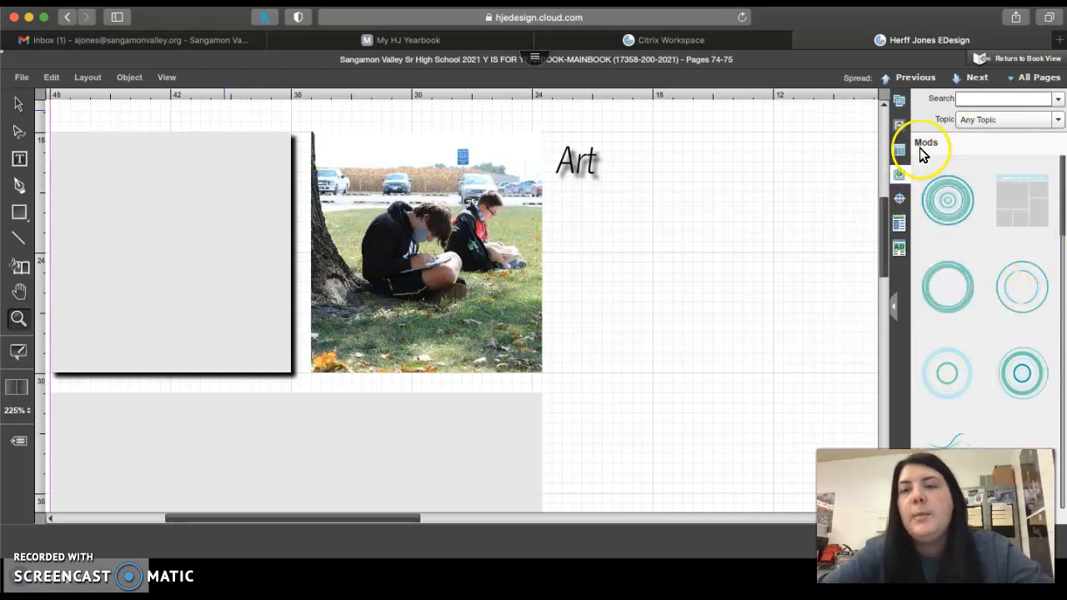
pyautogui.moveTo(1061, 173); pyautogui.dragTo(1062, 212)
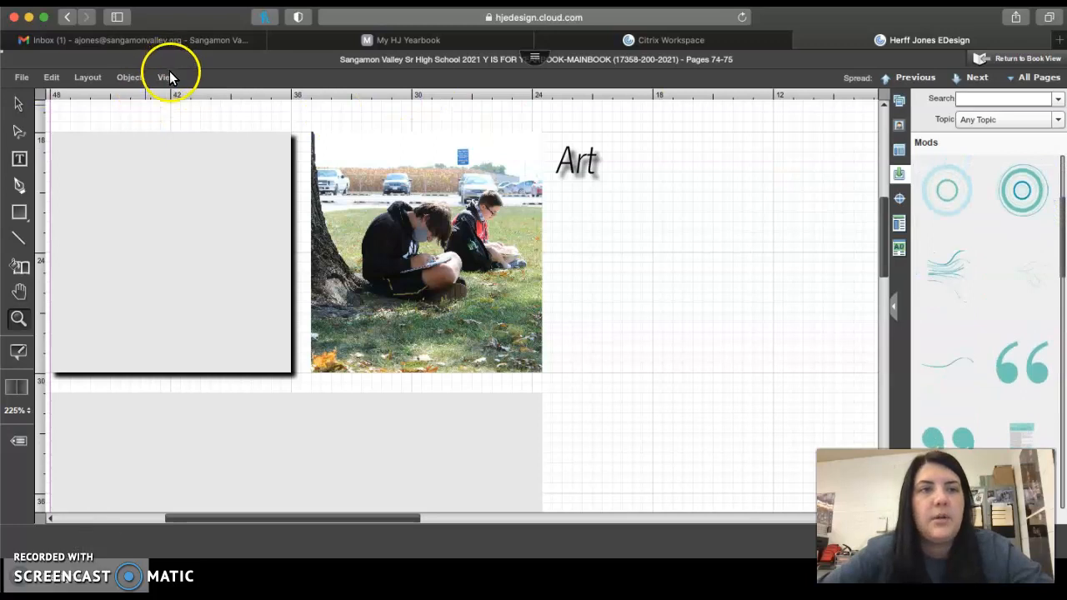
# Place the wavy-lines mod across the gutter in the lower half of the spread and select its lines
pyautogui.click(168, 77)
pyautogui.click(179, 121)
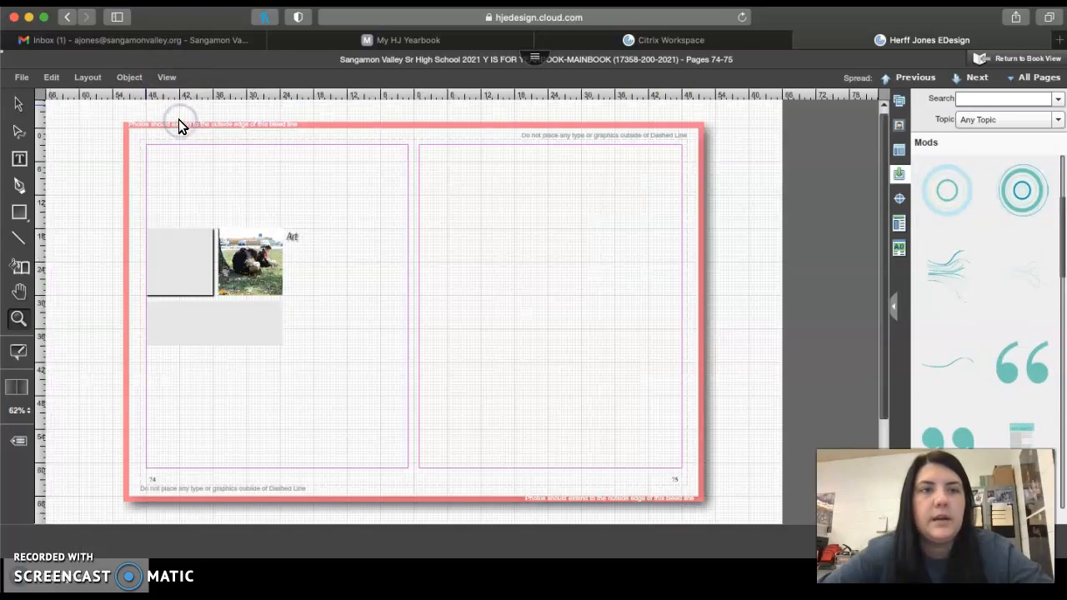
pyautogui.moveTo(935, 275); pyautogui.dragTo(363, 289)
pyautogui.moveTo(496, 394); pyautogui.dragTo(335, 332)
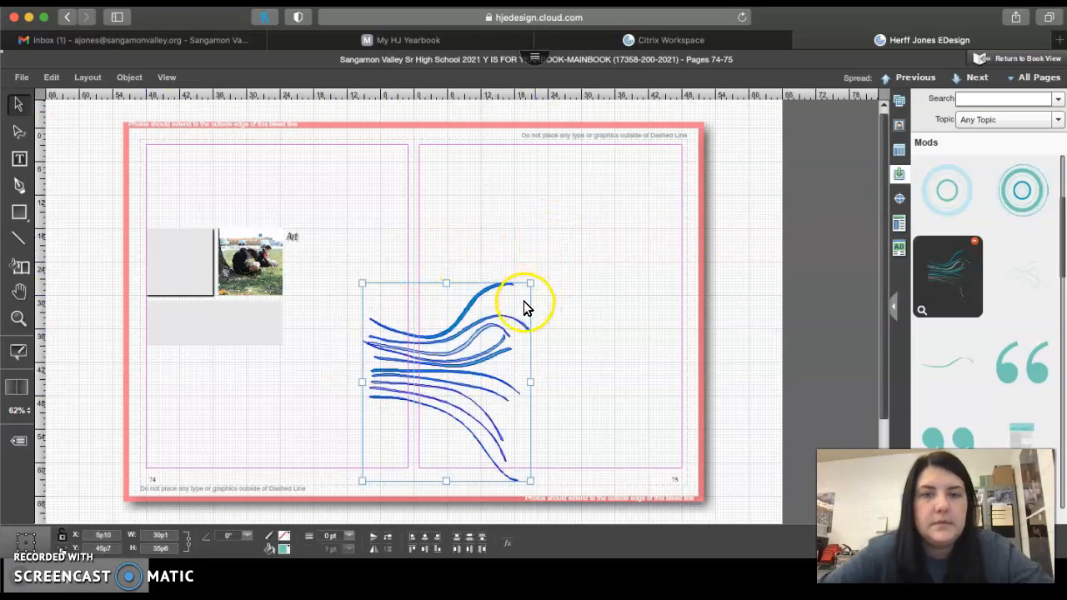
# Reselect most of the mod's wavy lines without the text box and nudge them up the spread in small increments
pyautogui.moveTo(521, 310); pyautogui.dragTo(300, 212)
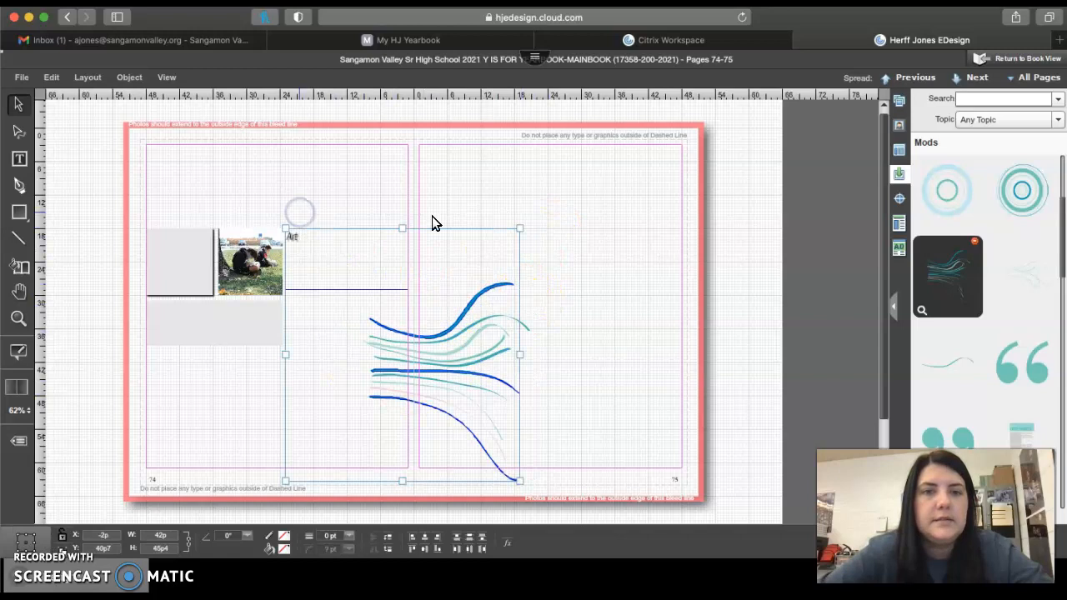
pyautogui.click(585, 236)
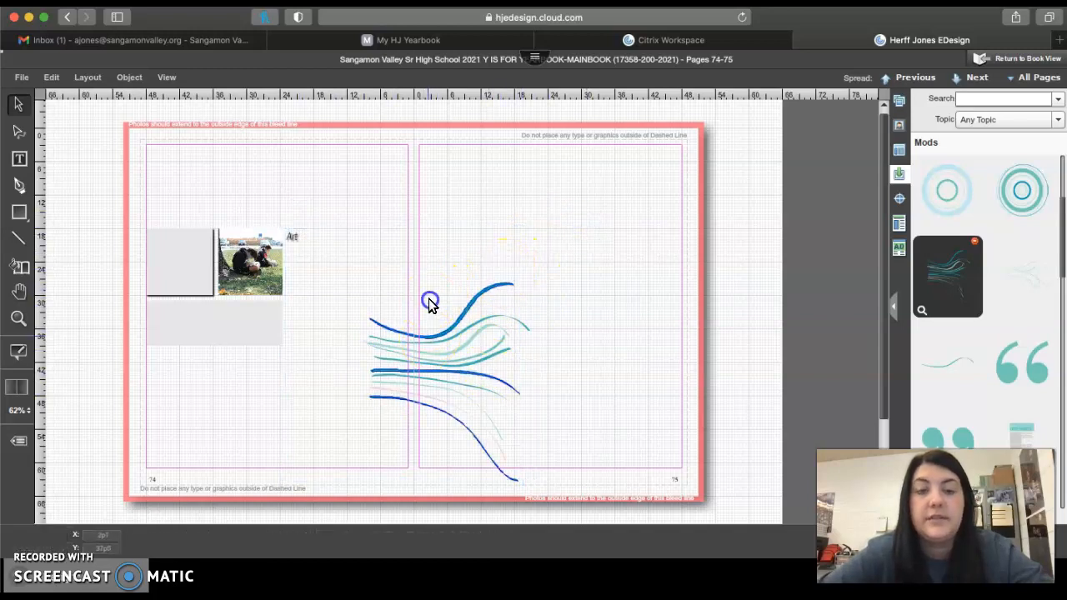
pyautogui.click(389, 330)
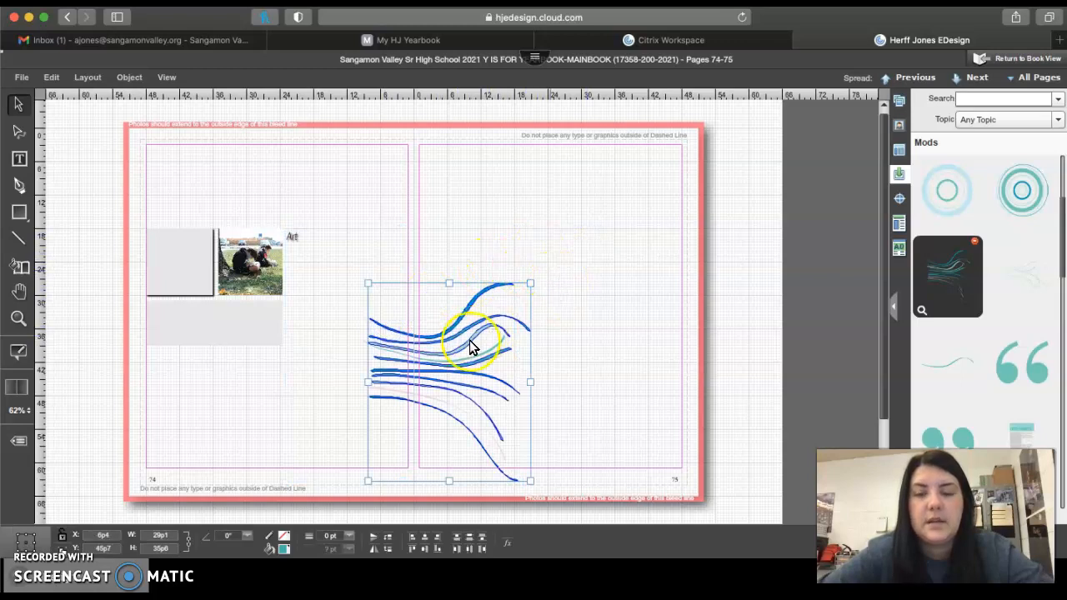
pyautogui.press('Up')
pyautogui.press('Up')
pyautogui.press('Up')
pyautogui.press('Up')
pyautogui.press('Up')
pyautogui.press('Up')
pyautogui.press('Up')
pyautogui.press('Up')
pyautogui.press('Up')
pyautogui.press('Up')
pyautogui.press('Up')
pyautogui.press('Up')
pyautogui.press('Up')
pyautogui.press('Up')
pyautogui.press('Up')
pyautogui.press('Up')
pyautogui.press('Up')
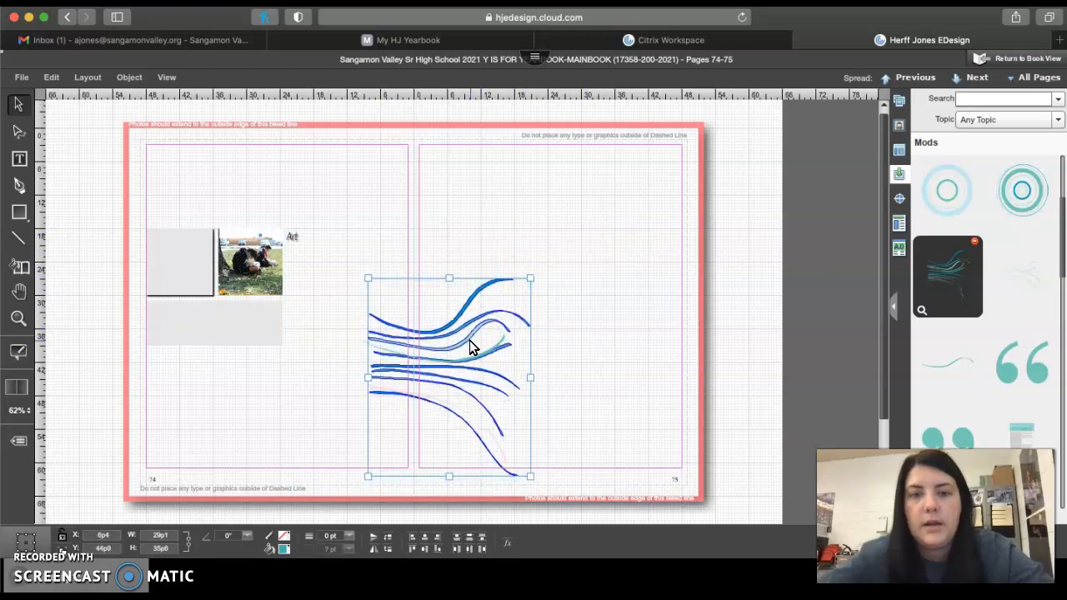
pyautogui.press('Up')
pyautogui.press('Up')
pyautogui.press('Up')
pyautogui.press('Up')
pyautogui.press('Up')
pyautogui.press('Up')
pyautogui.press('Up')
pyautogui.press('Up')
pyautogui.press('Up')
pyautogui.press('Up')
pyautogui.press('Up')
pyautogui.press('Up')
pyautogui.press('Up')
pyautogui.press('Up')
pyautogui.press('Up')
pyautogui.press('Up')
pyautogui.press('Up')
pyautogui.press('Up')
pyautogui.press('Up')
pyautogui.press('Up')
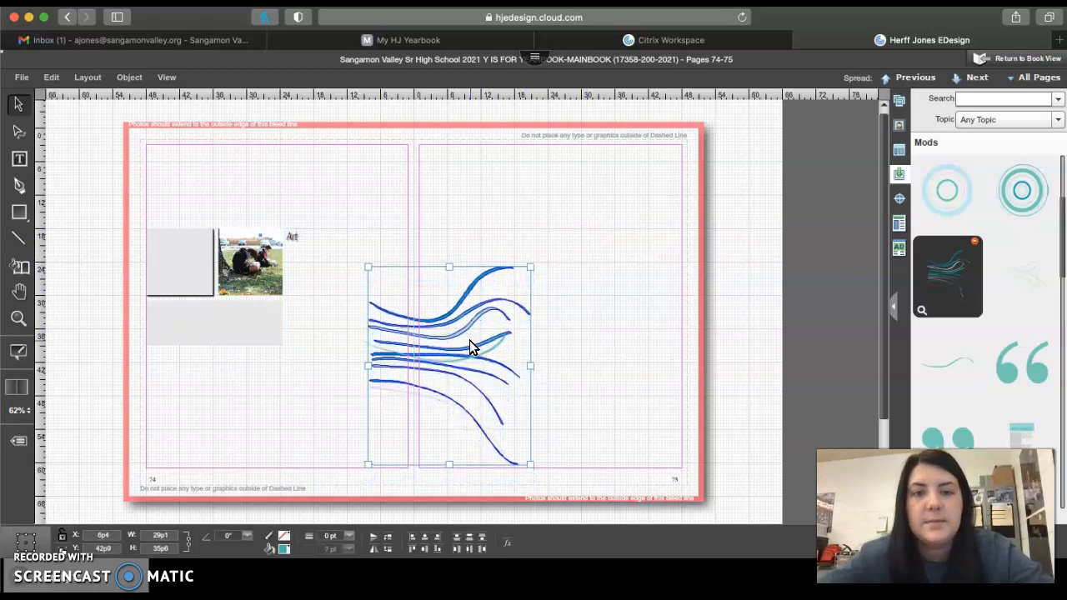
pyautogui.press('Up')
pyautogui.press('Up')
pyautogui.press('Up')
# Select all the wavy lines together with the "Art" text box and delete them from the spread
pyautogui.click(584, 331)
pyautogui.click(405, 417)
pyautogui.moveTo(405, 416); pyautogui.dragTo(355, 463)
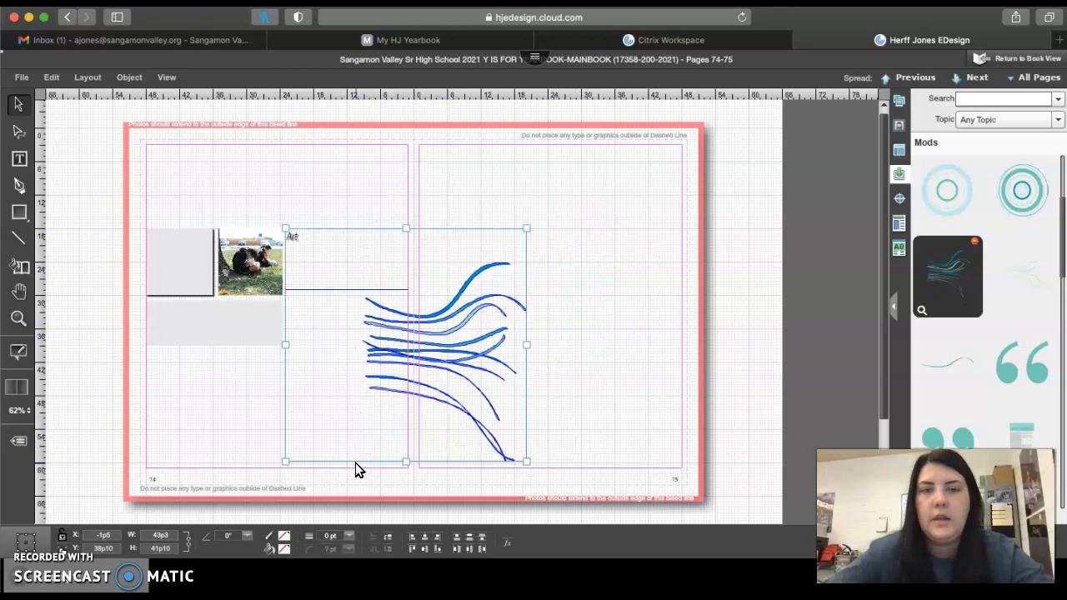
pyautogui.press('BackSpace')
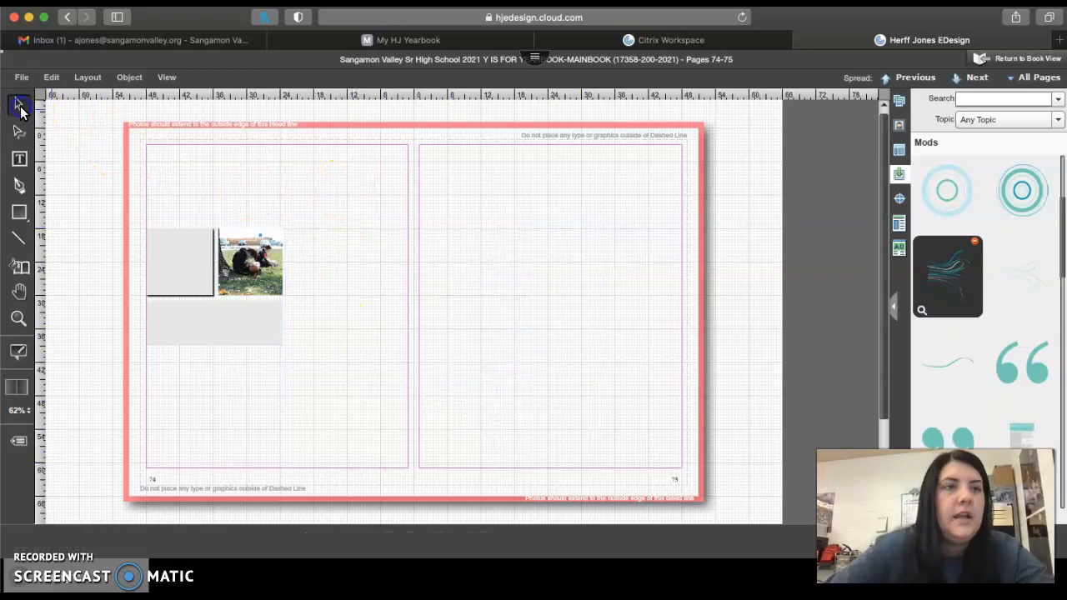
pyautogui.click(193, 192)
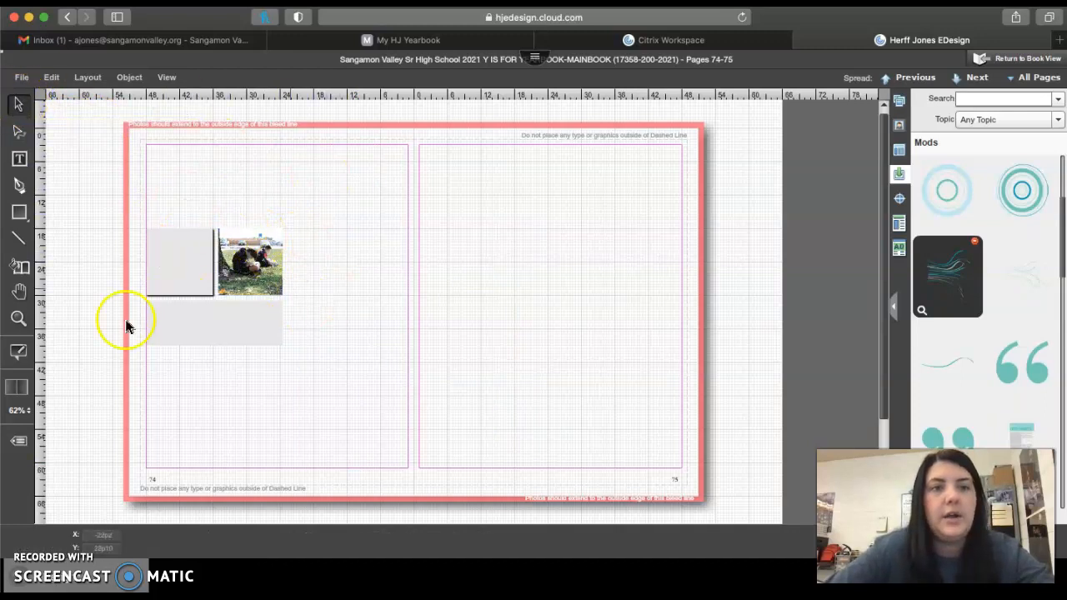
# Draw a text box filled with placeholder text just beside the photo on page 74
pyautogui.click(272, 328)
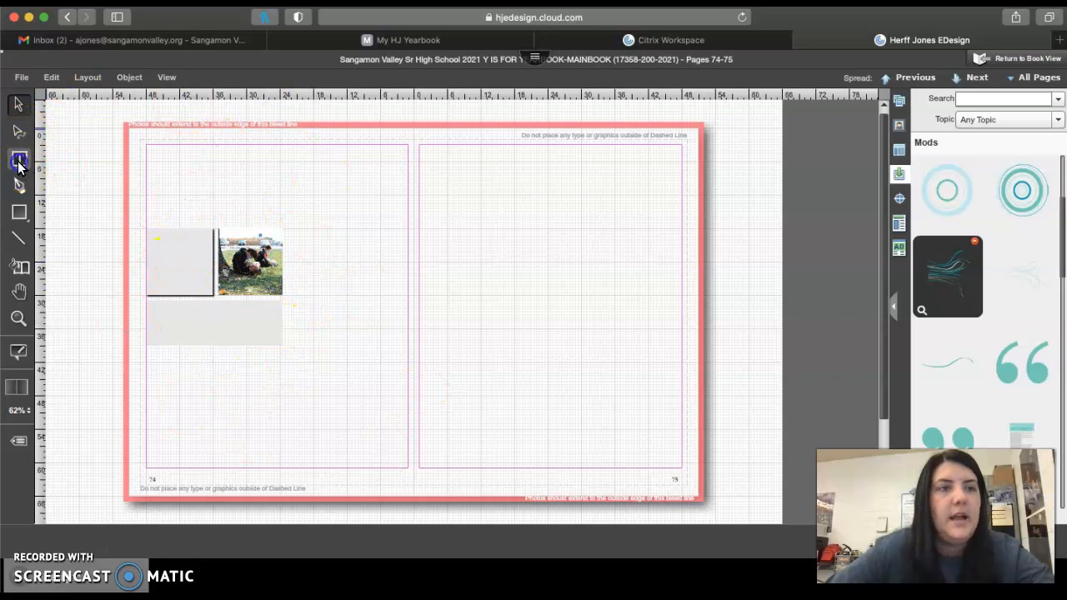
pyautogui.click(19, 158)
pyautogui.moveTo(288, 212); pyautogui.dragTo(374, 303)
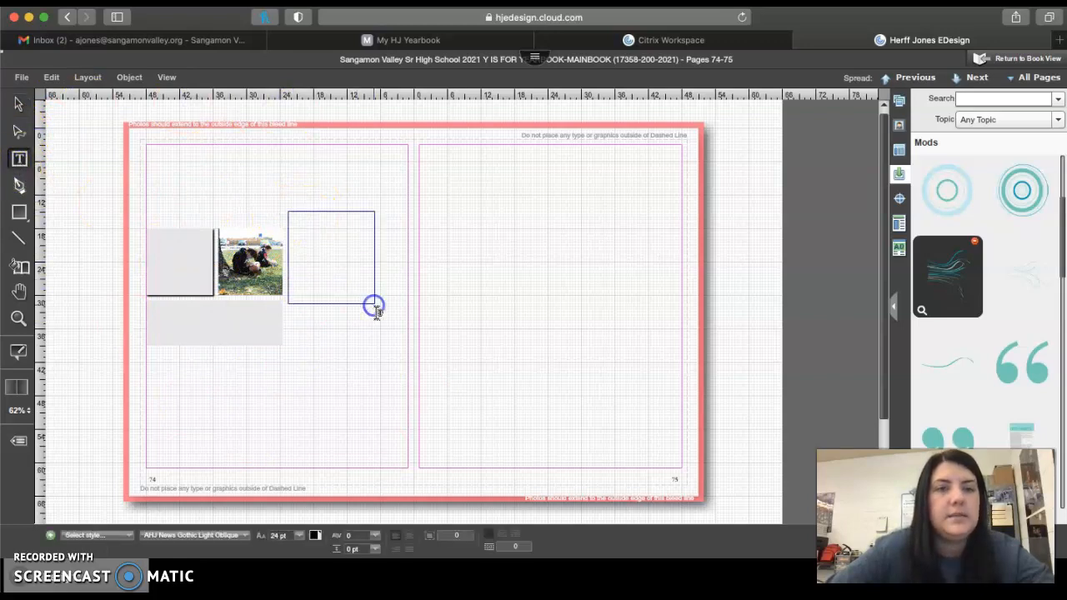
# Draw a rectangle about 29p6 by 18p6 low on page 74 and a diagonal line about 33p10 long on page 75
pyautogui.click(19, 187)
pyautogui.click(19, 211)
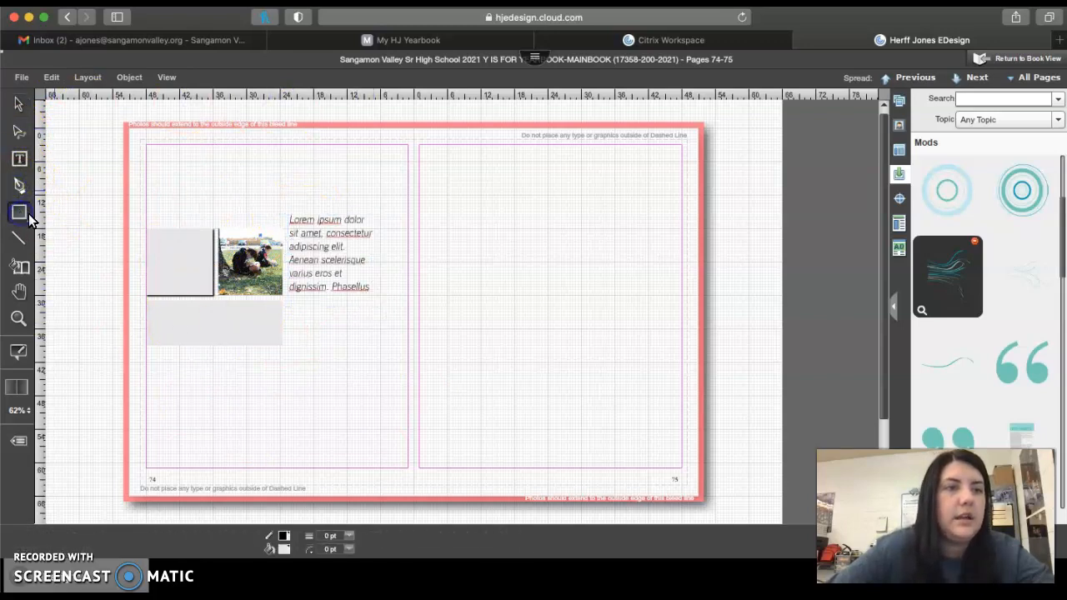
pyautogui.moveTo(165, 342); pyautogui.dragTo(331, 447)
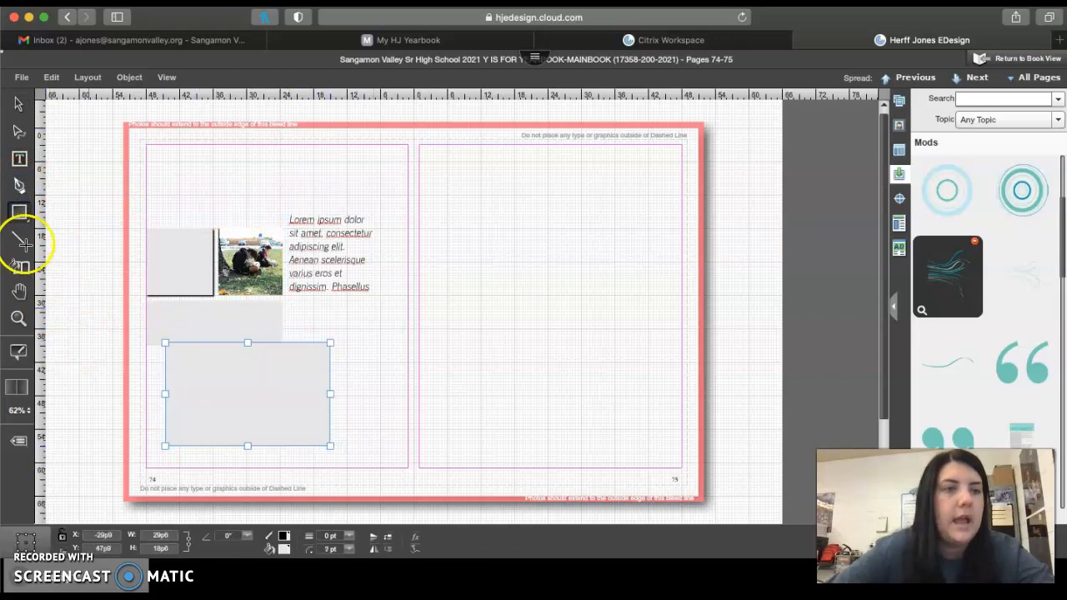
pyautogui.click(20, 237)
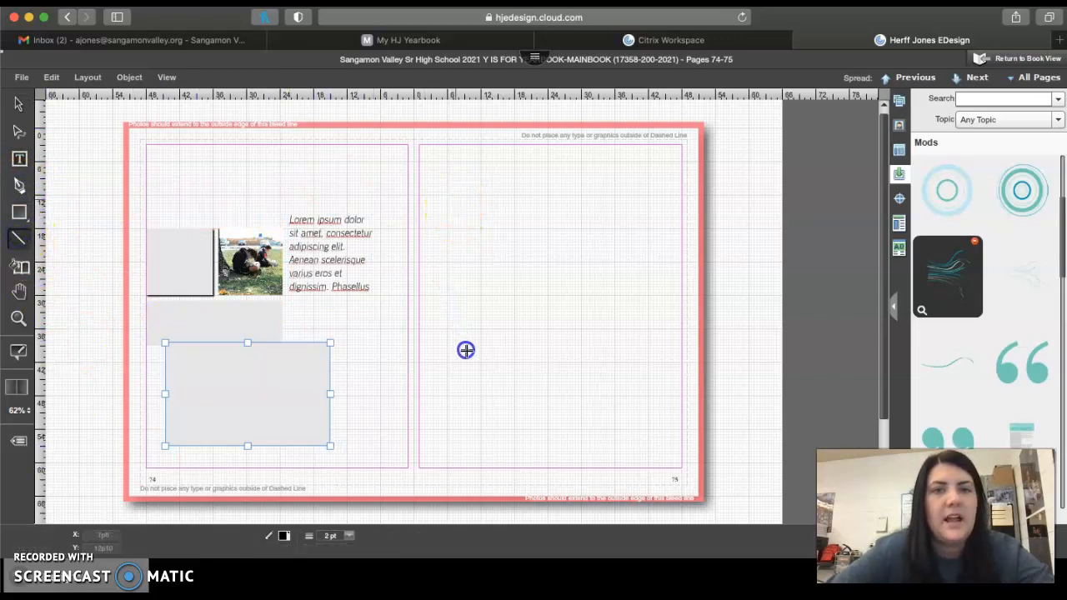
pyautogui.moveTo(455, 197); pyautogui.dragTo(595, 323)
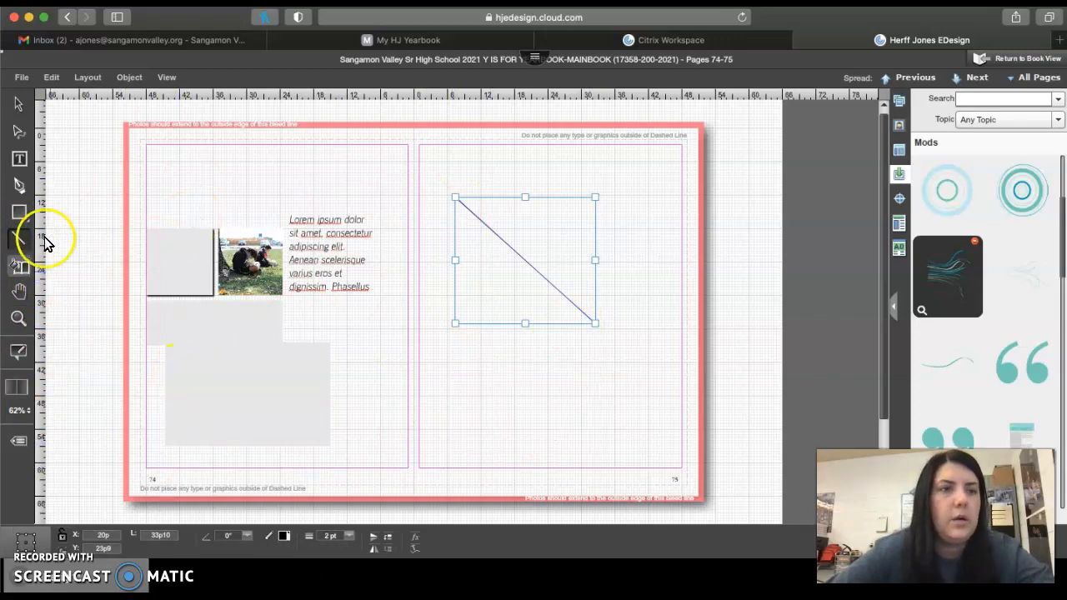
# Fill the background of page 74 with solid blue
pyautogui.click(21, 266)
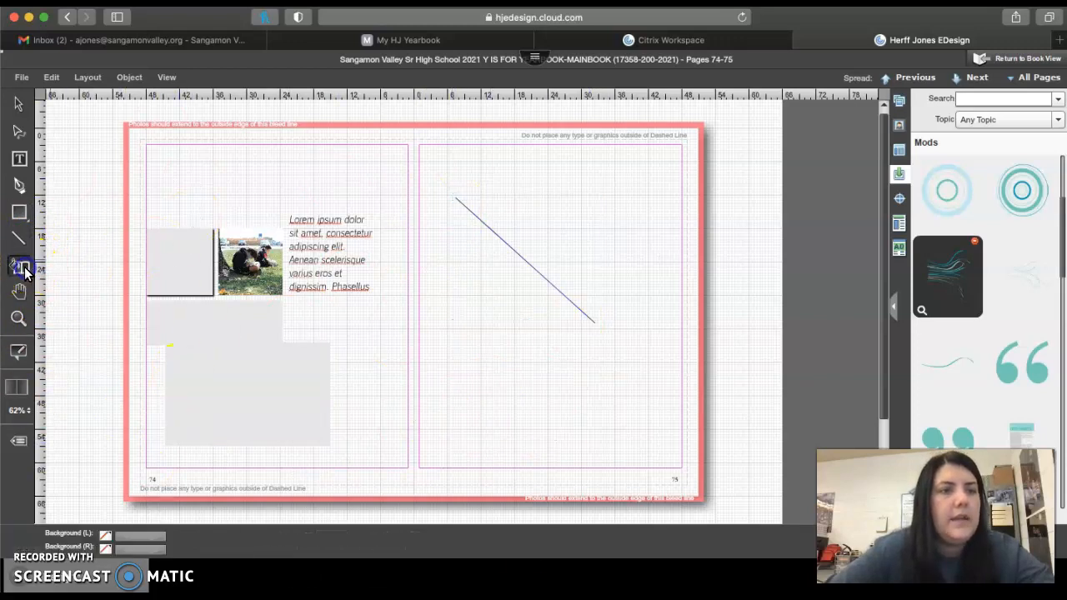
pyautogui.click(106, 537)
pyautogui.click(166, 458)
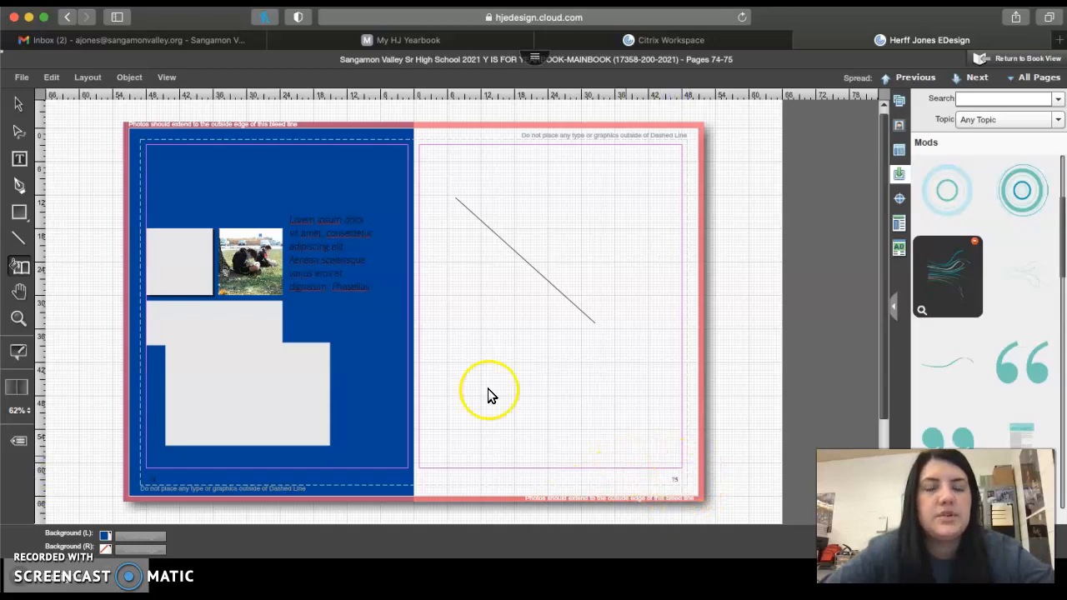
# Pan the spread, zoom in on the photo and placeholder text, and fit the whole spread back to the window
pyautogui.click(20, 299)
pyautogui.moveTo(165, 304); pyautogui.dragTo(163, 260)
pyautogui.click(14, 317)
pyautogui.moveTo(215, 185); pyautogui.dragTo(447, 351)
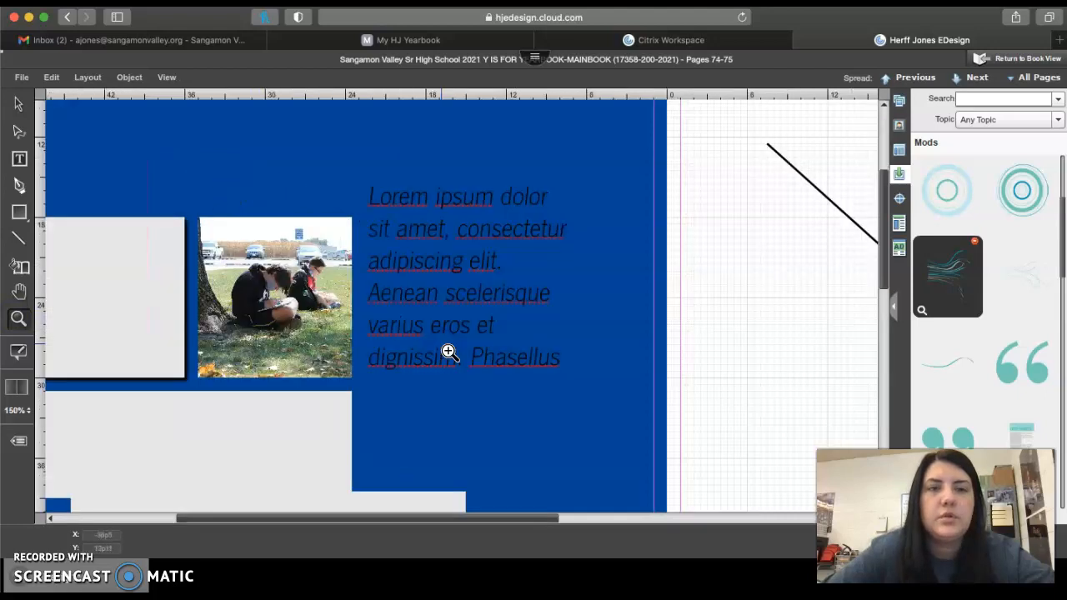
pyautogui.click(167, 77)
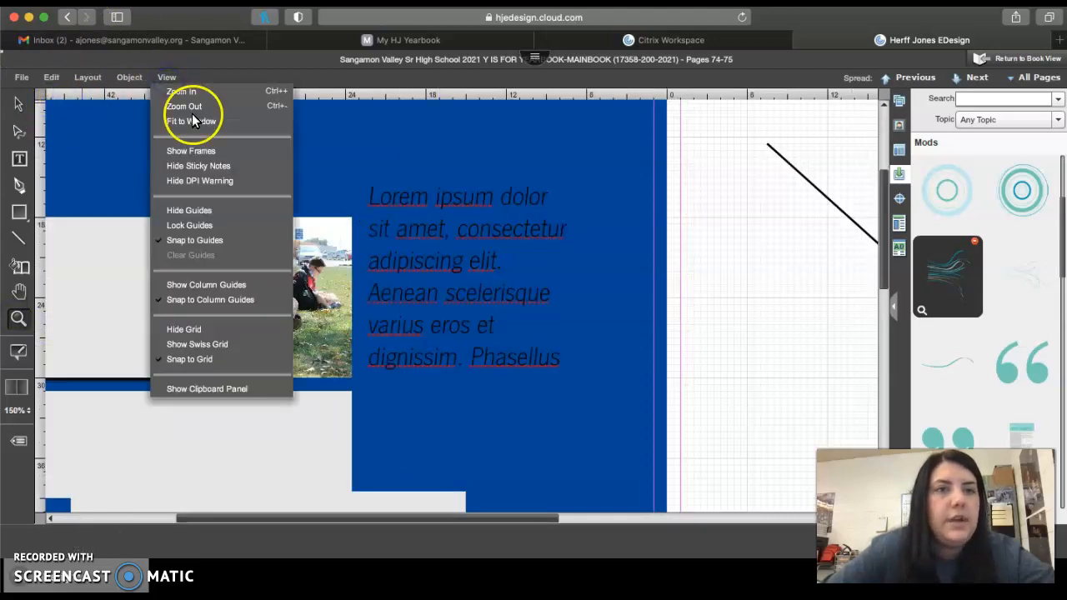
pyautogui.click(193, 121)
# Undo the blue background fill on page 74
pyautogui.click(126, 77)
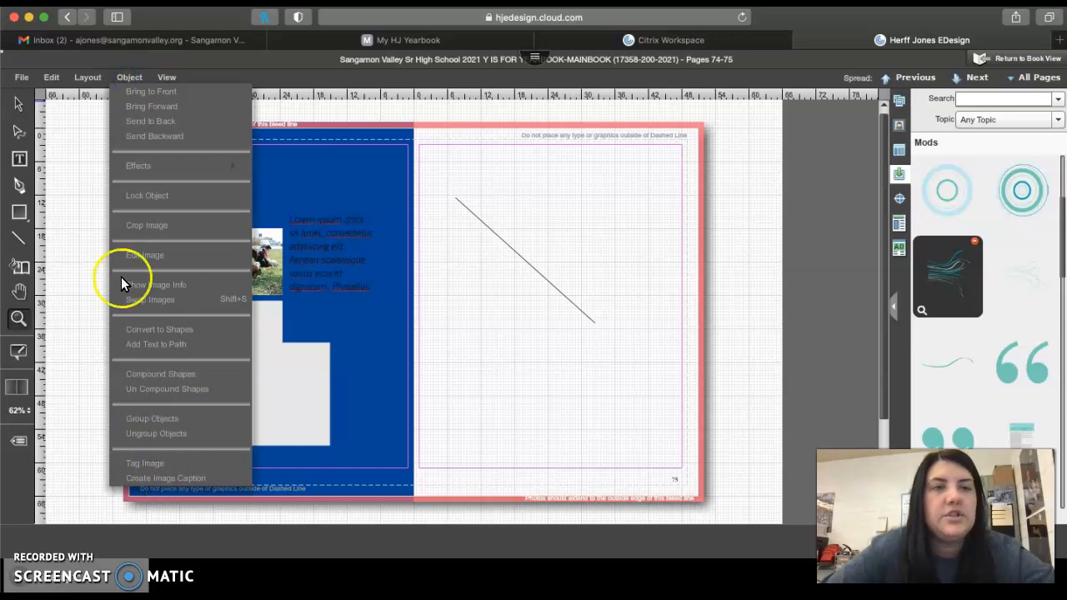
pyautogui.click(86, 80)
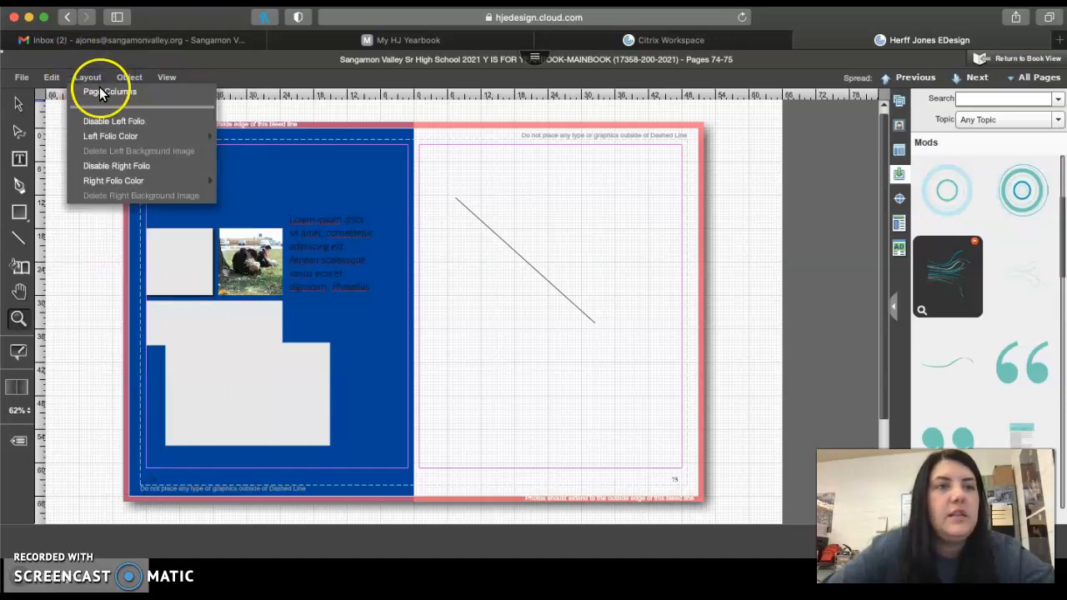
pyautogui.click(50, 77)
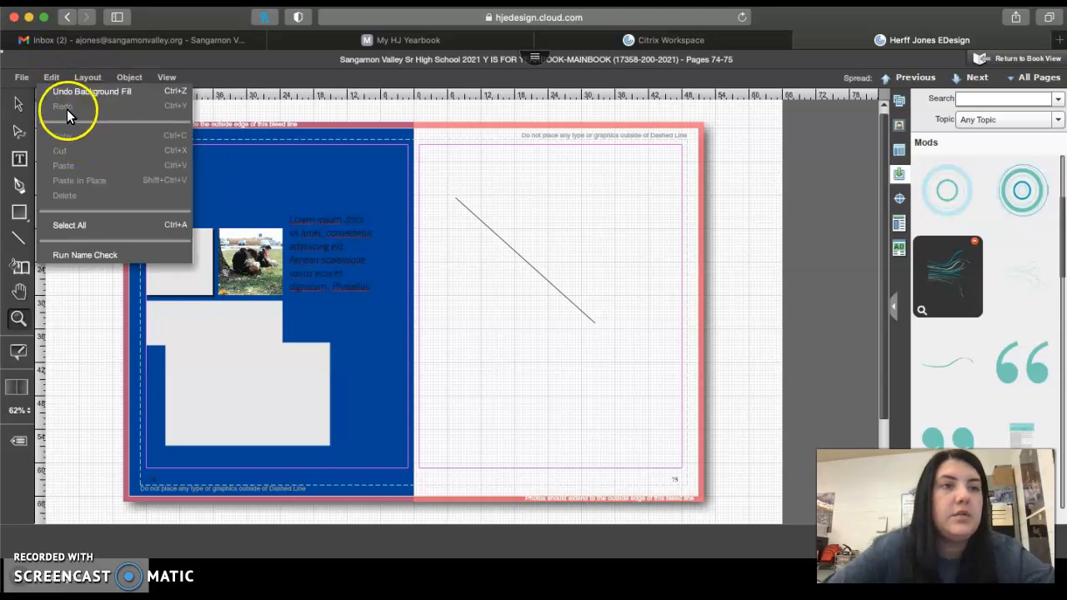
pyautogui.click(60, 93)
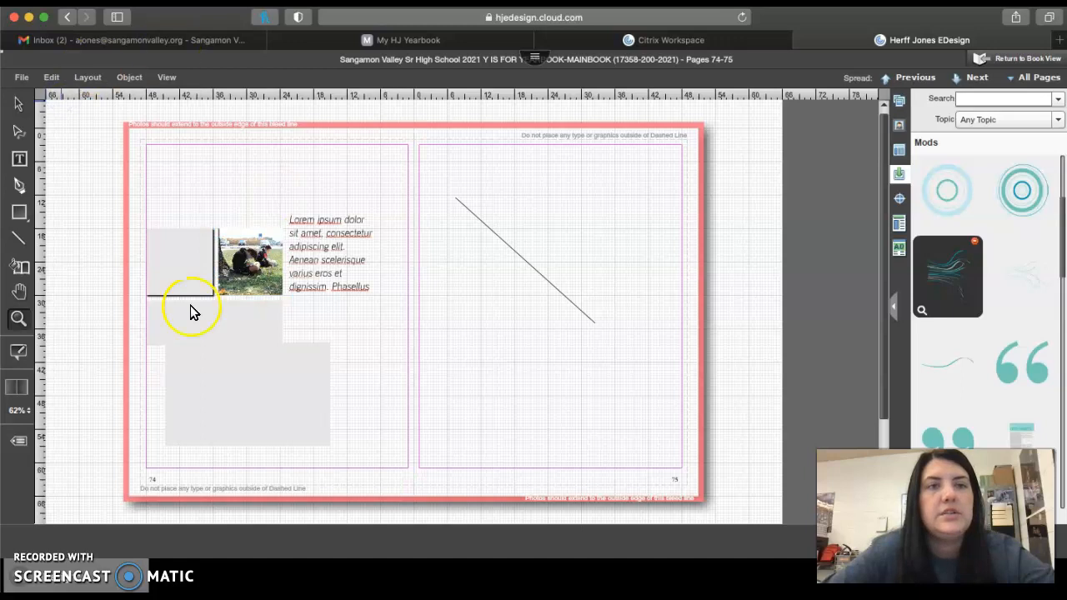
pyautogui.click(21, 77)
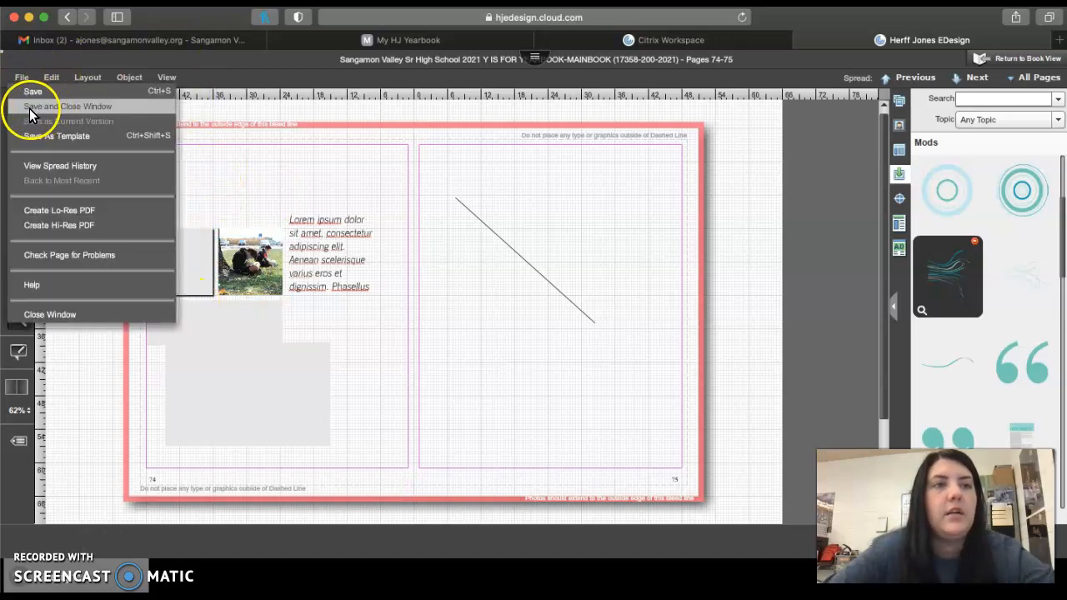
pyautogui.click(440, 380)
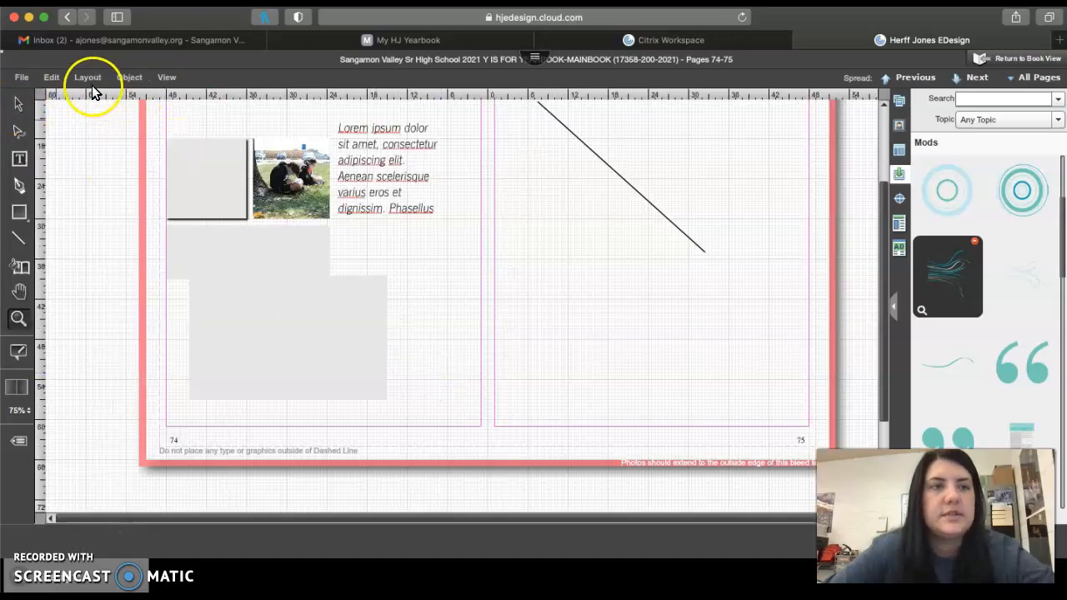
pyautogui.click(168, 79)
pyautogui.click(193, 121)
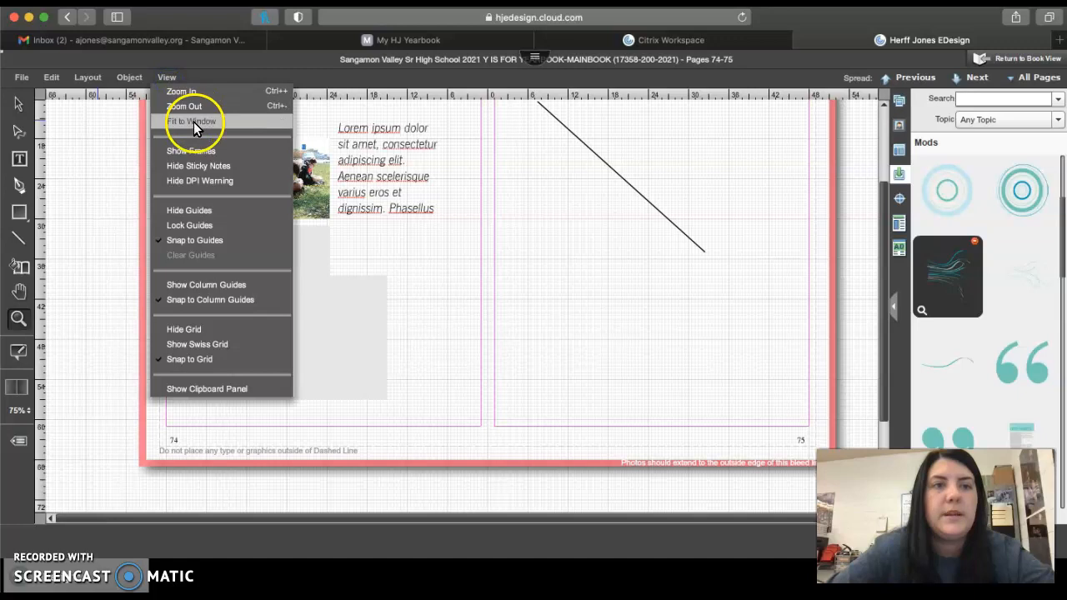
# Select every remaining object across pages 74-75 and delete them all from the spread
pyautogui.click(14, 103)
pyautogui.moveTo(609, 452); pyautogui.dragTo(164, 171)
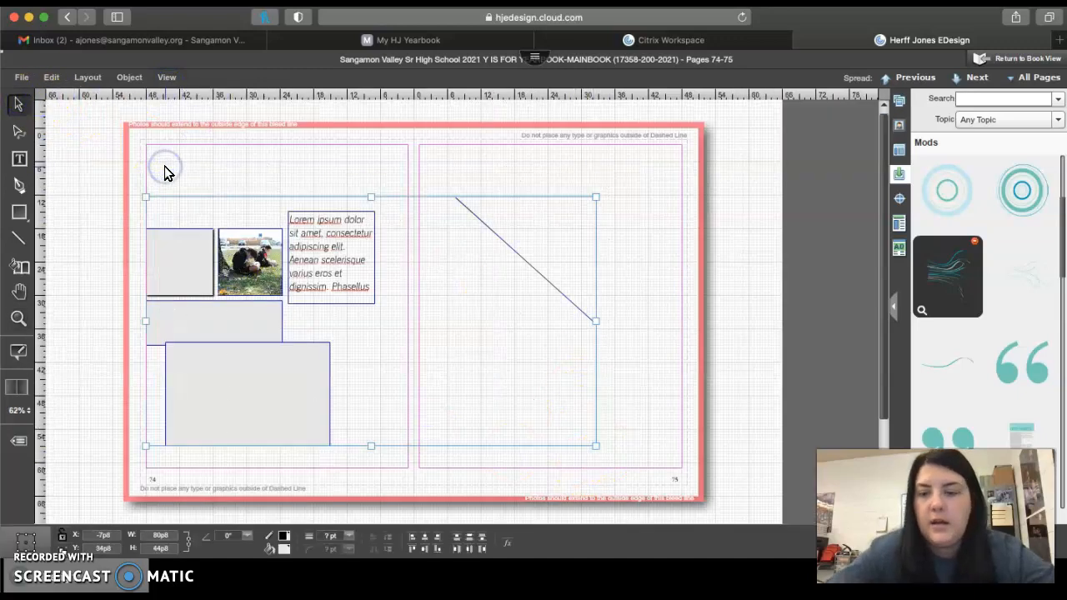
pyautogui.press('Delete')
# Leave the spread for the book view and go to the cover at the start of the page ladder
pyautogui.click(1004, 60)
pyautogui.click(525, 323)
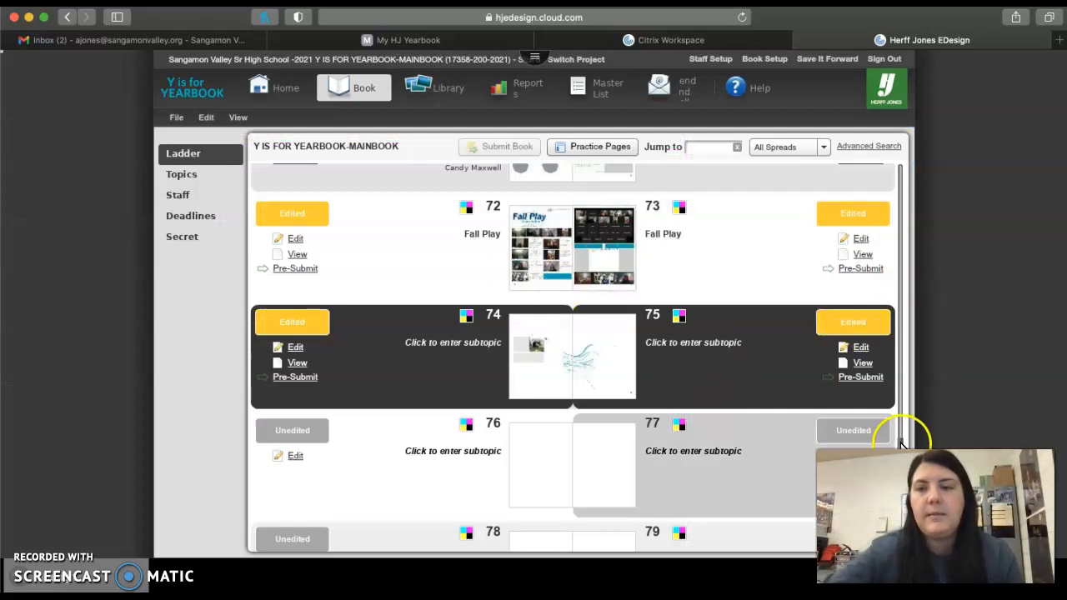
pyautogui.scroll(3, 900, 444)
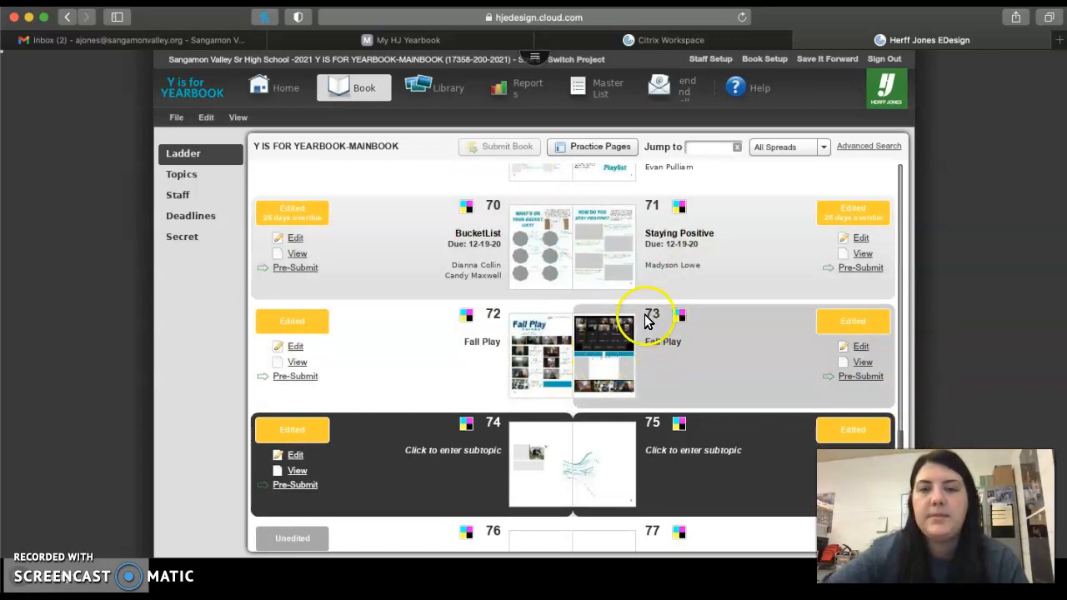
pyautogui.moveTo(899, 437); pyautogui.dragTo(891, 151)
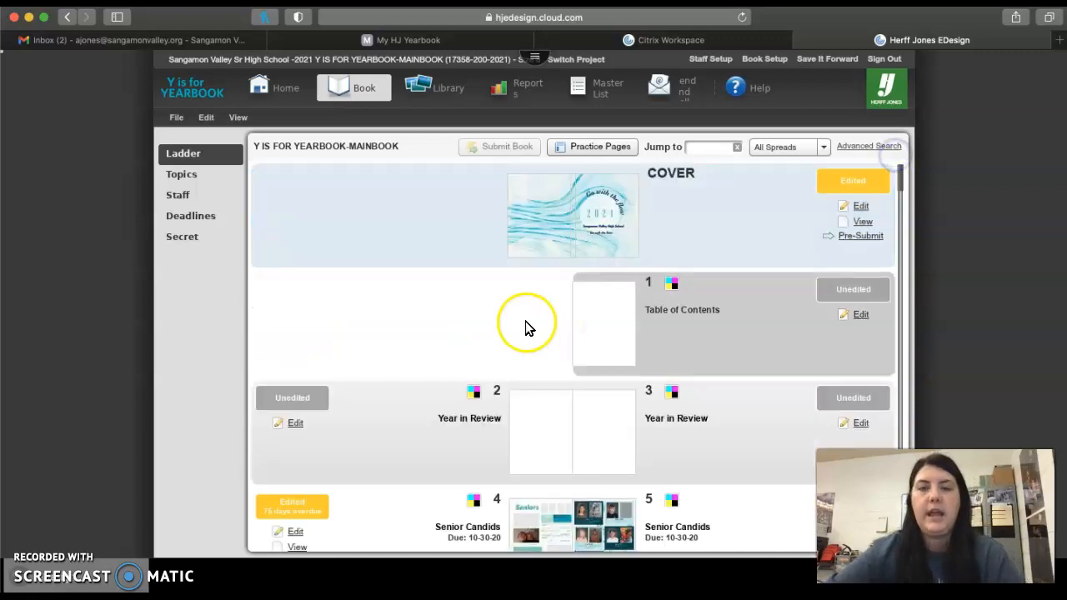